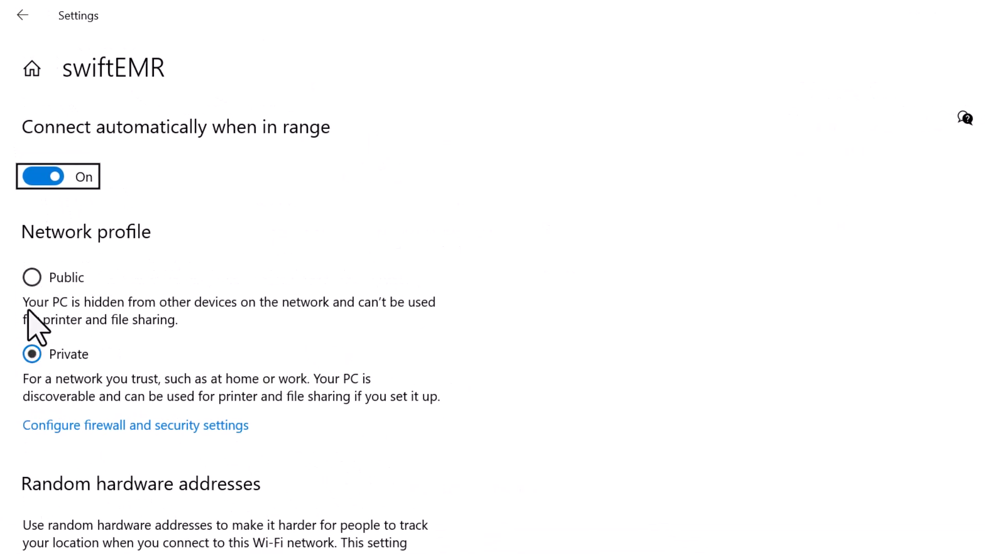
Step: Set the swiftEMR network profile to Private and minimize the network settings window
click(31, 277)
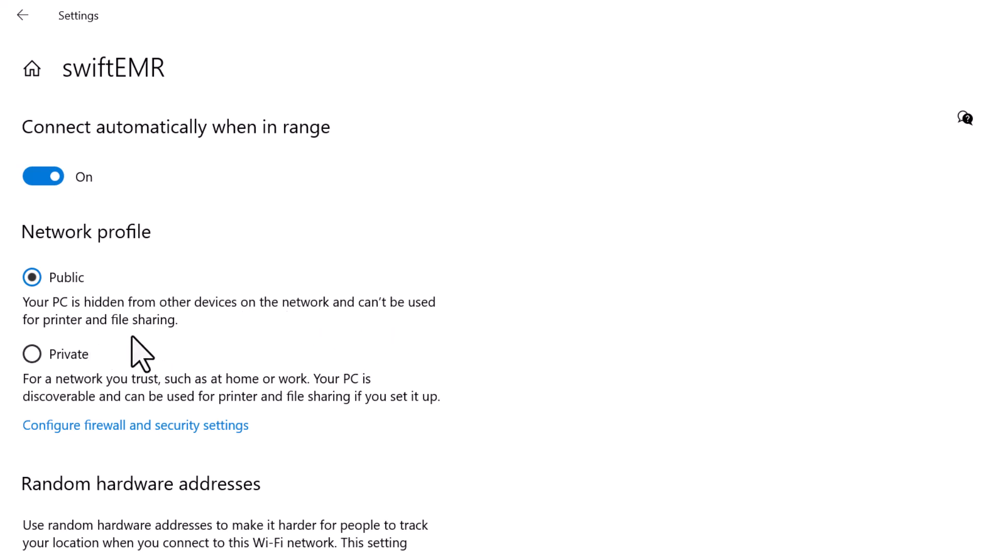
click(34, 357)
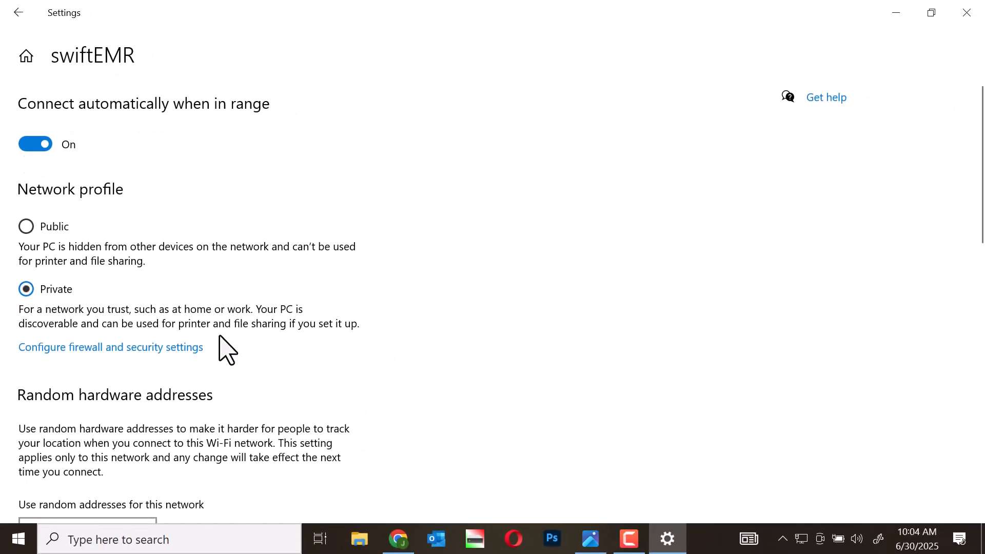
drag(982, 123, 925, 71)
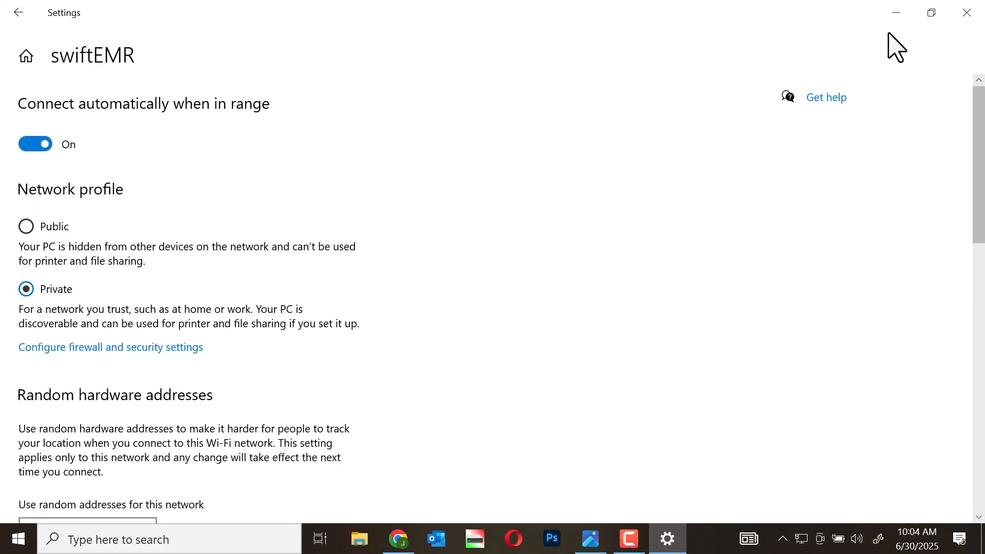
click(895, 16)
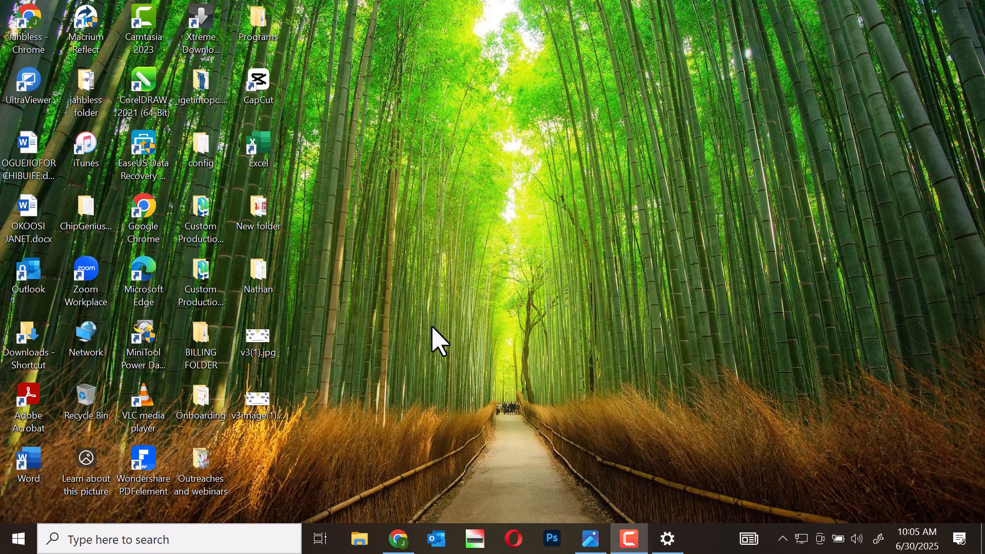
click(130, 541)
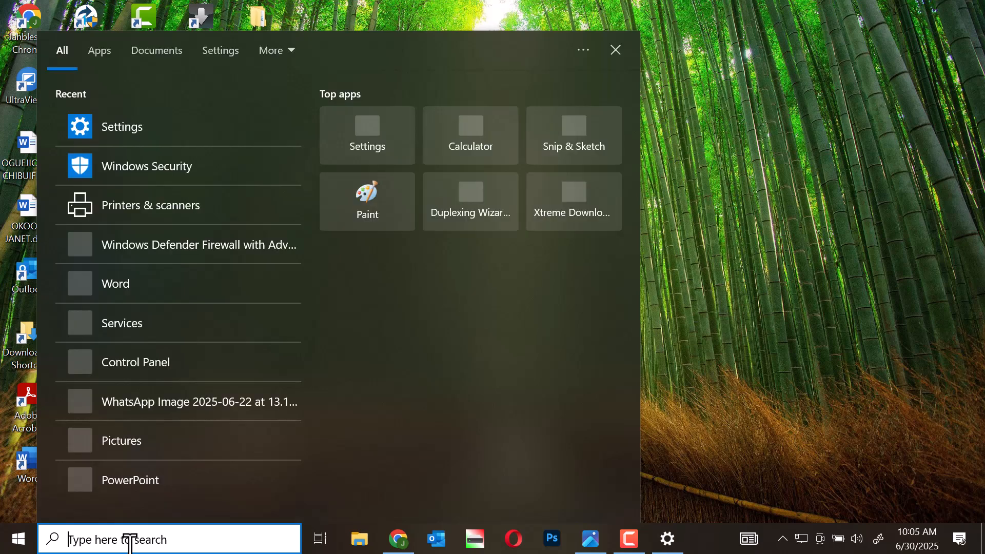
text(net)
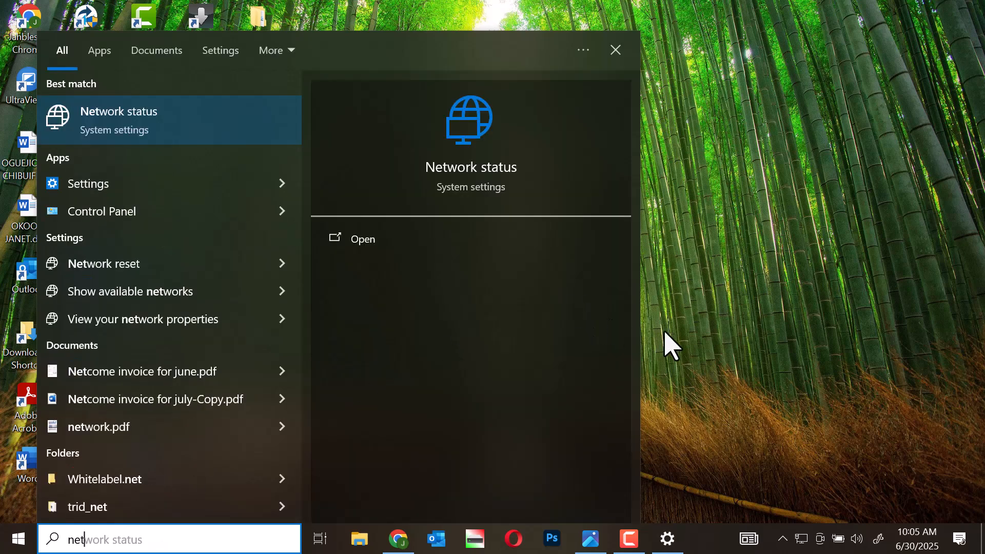
click(687, 347)
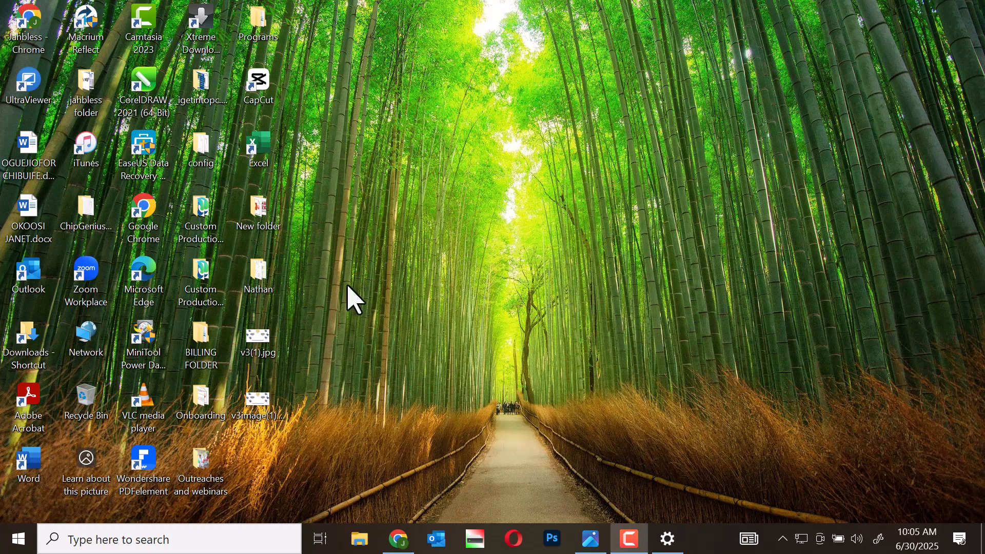
Step: Browse to Network in File Explorer and open the network status settings from there
click(349, 538)
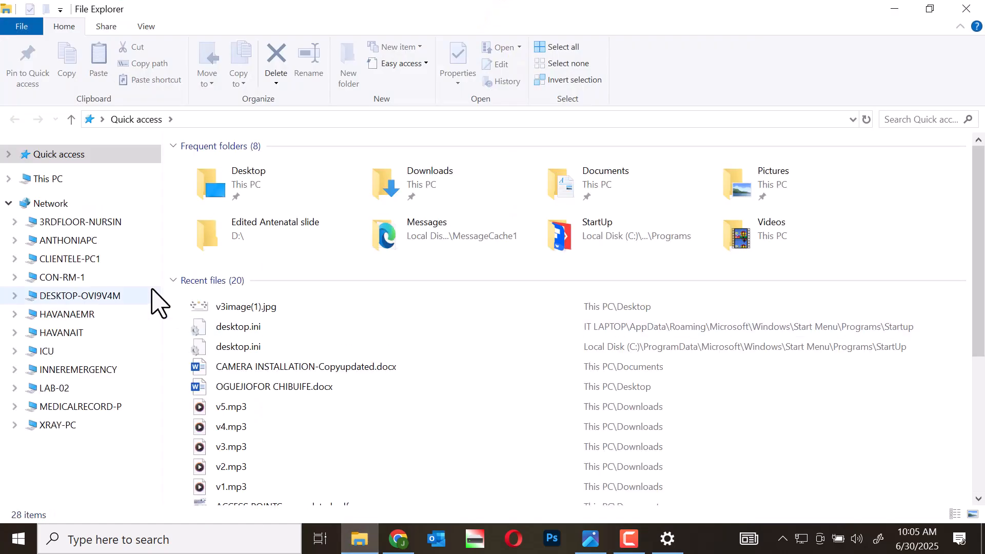
double_click(53, 206)
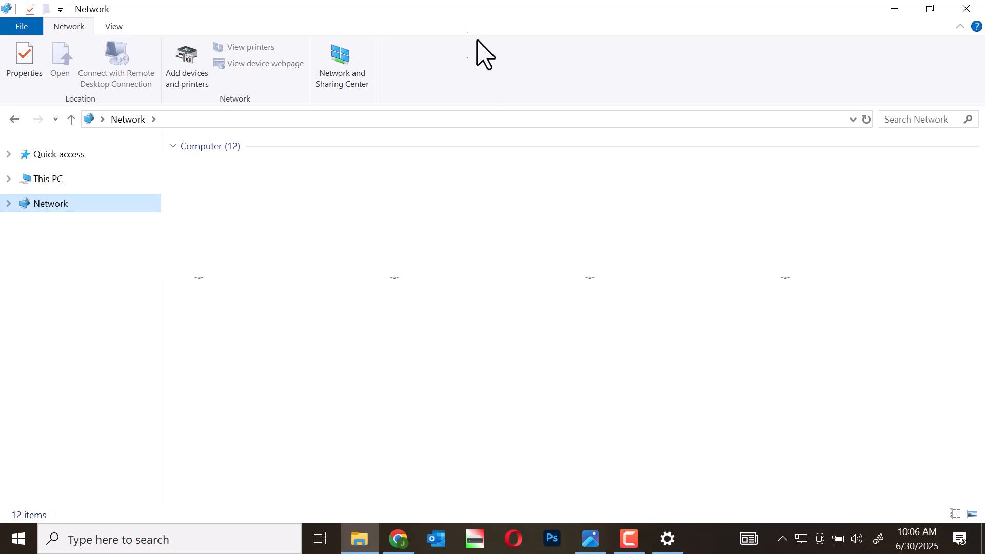
key(F10)
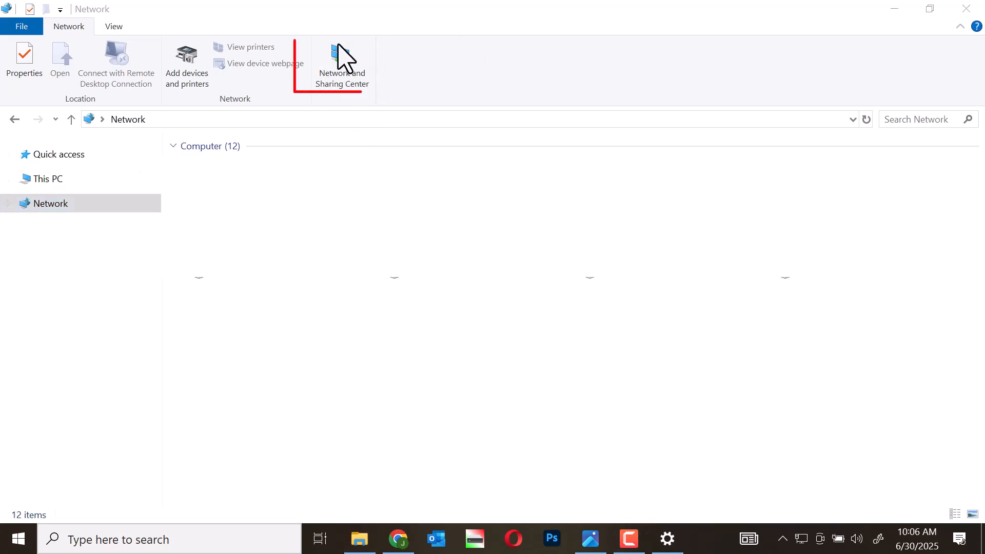
click(343, 85)
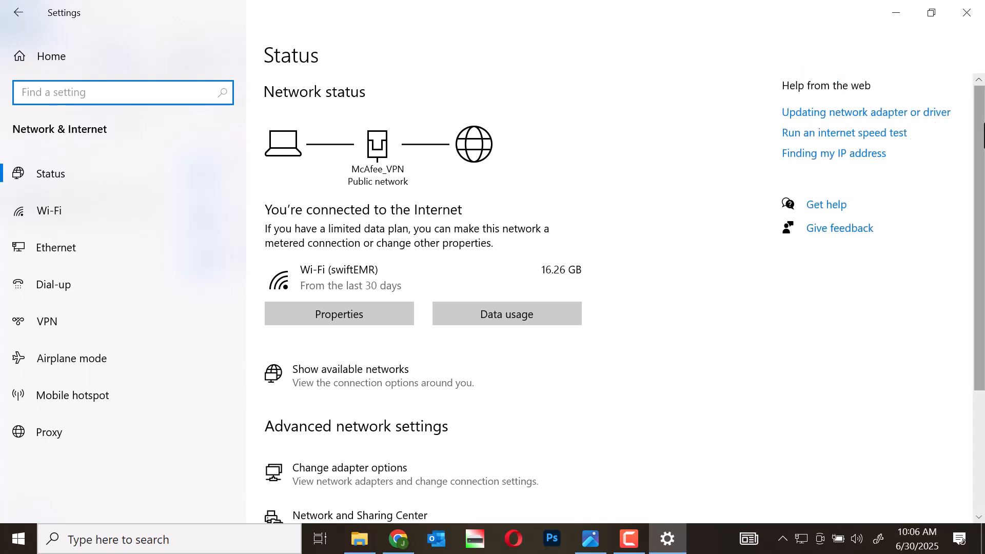
Step: Open the advanced sharing settings through the Network and Sharing Center
drag(978, 134, 983, 242)
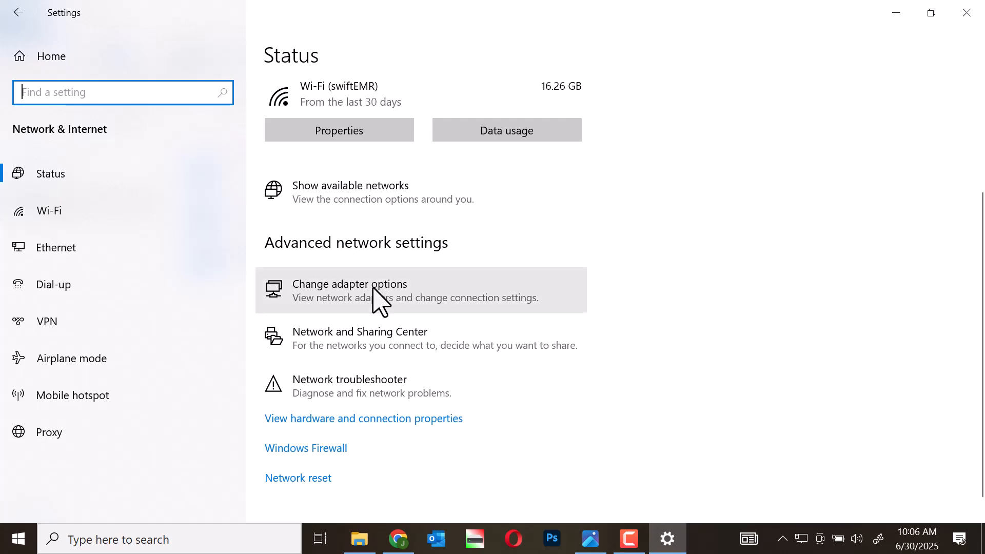
click(363, 338)
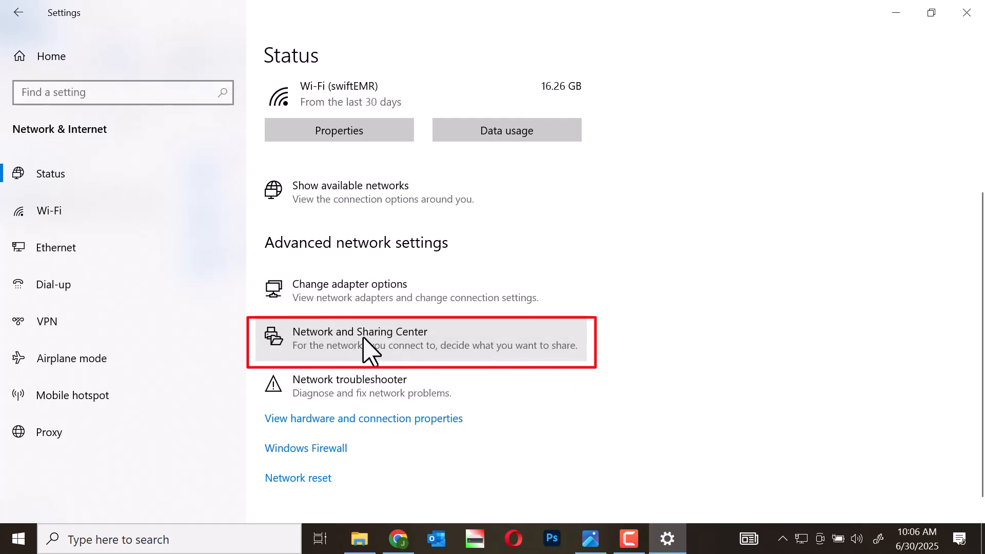
click(88, 113)
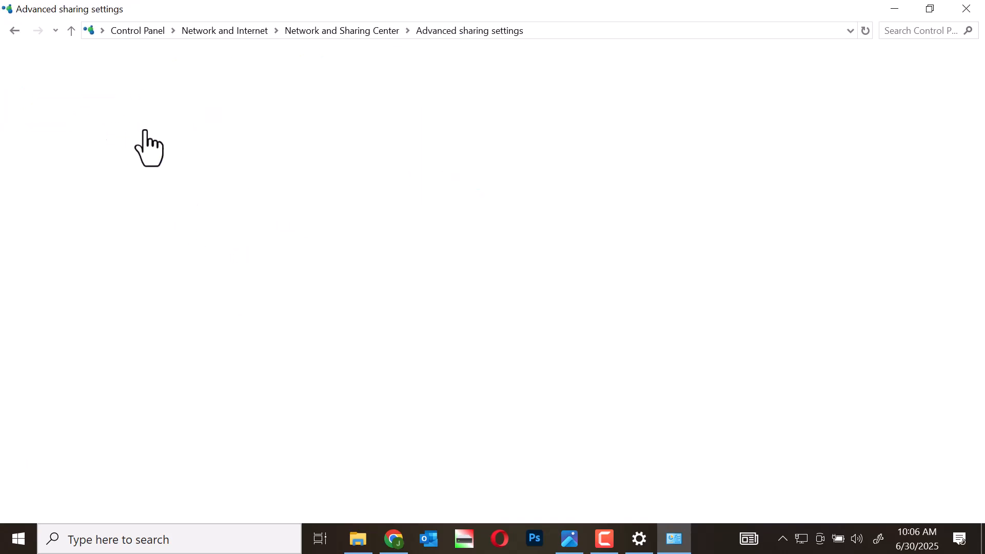
Step: Turn on network discovery for the Guest or Public profile and save the changes
click(708, 360)
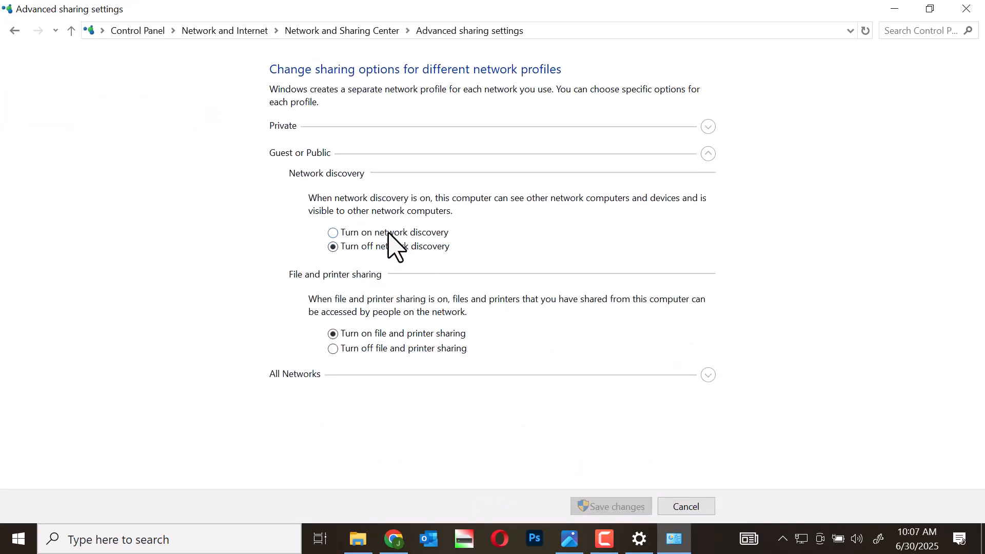
click(390, 233)
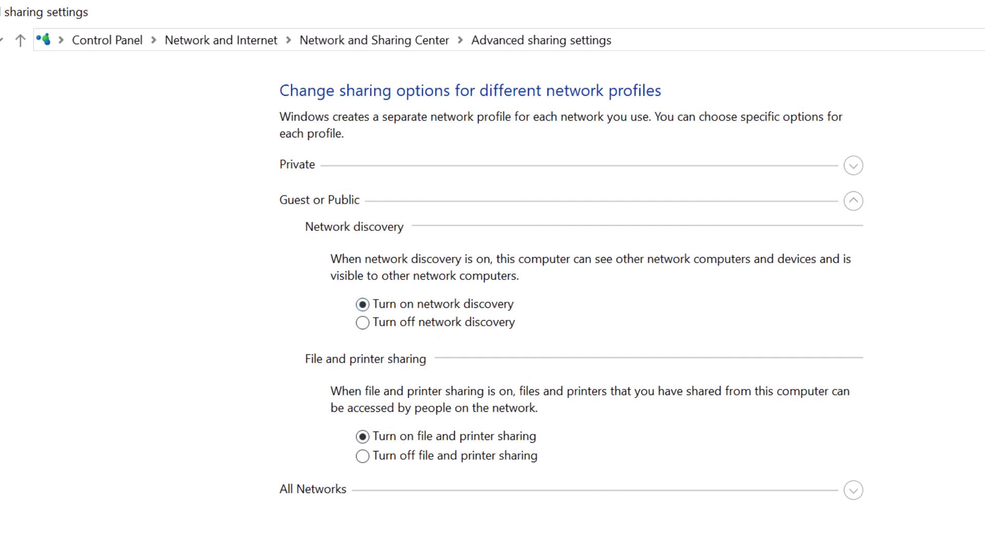
click(828, 551)
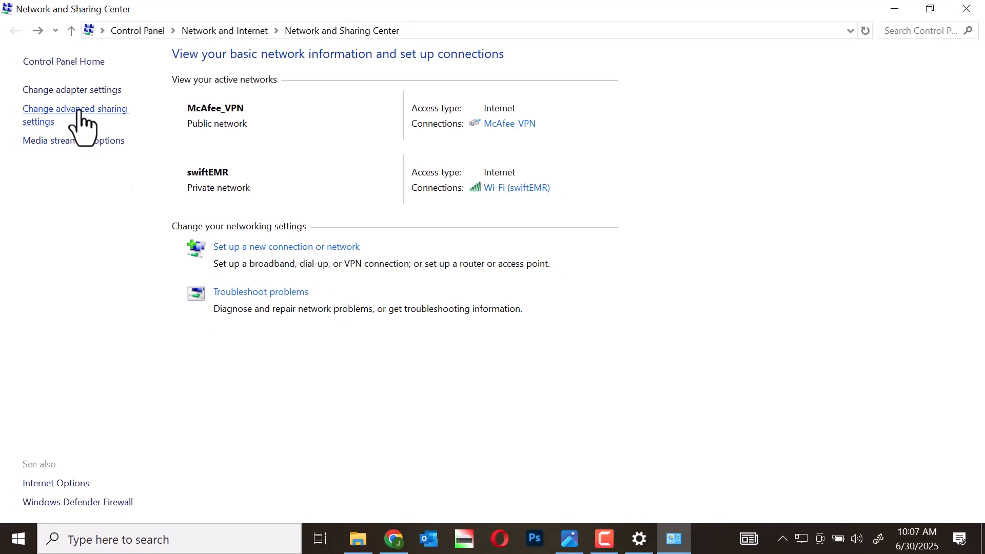
Step: Reopen the advanced sharing settings and review the options for Private, Guest or Public, and All Networks
click(79, 119)
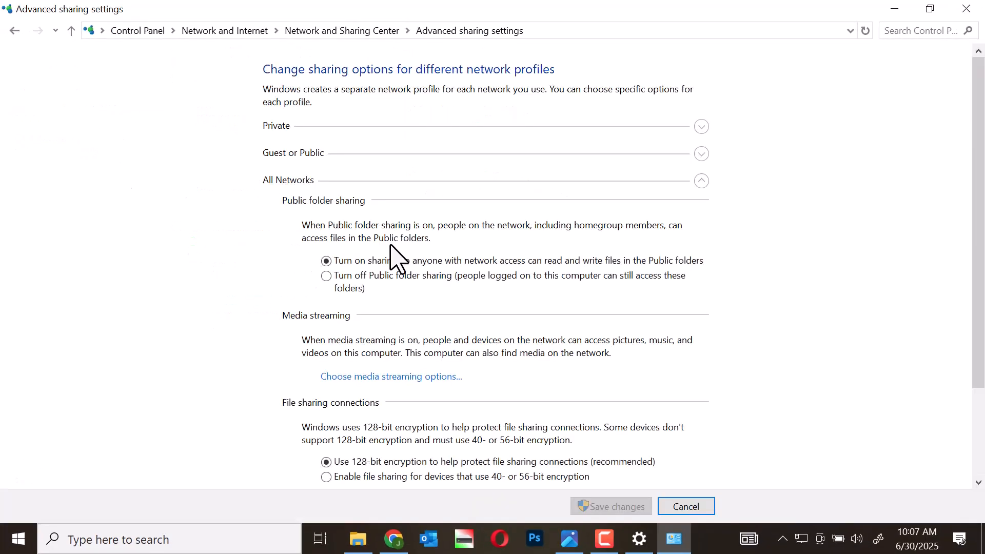
click(702, 127)
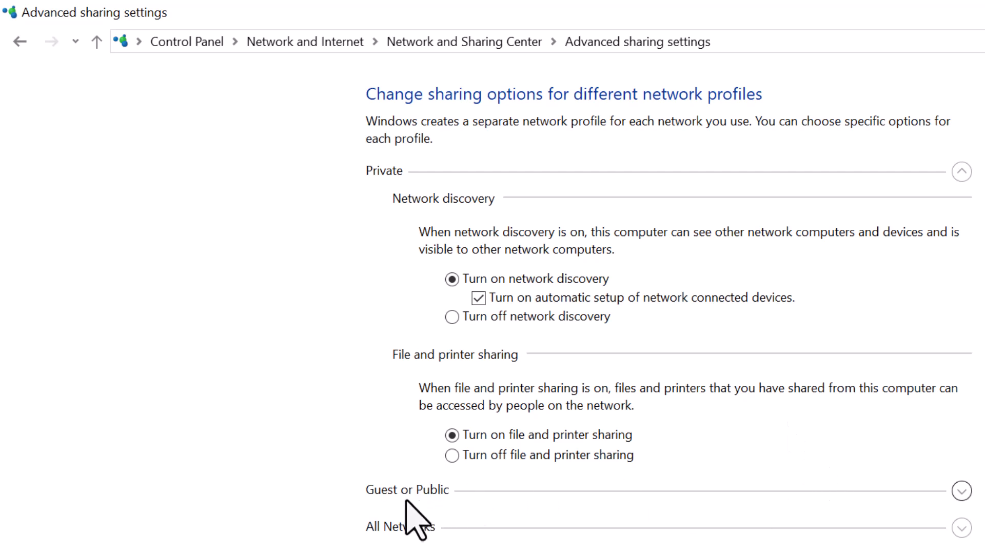
click(961, 491)
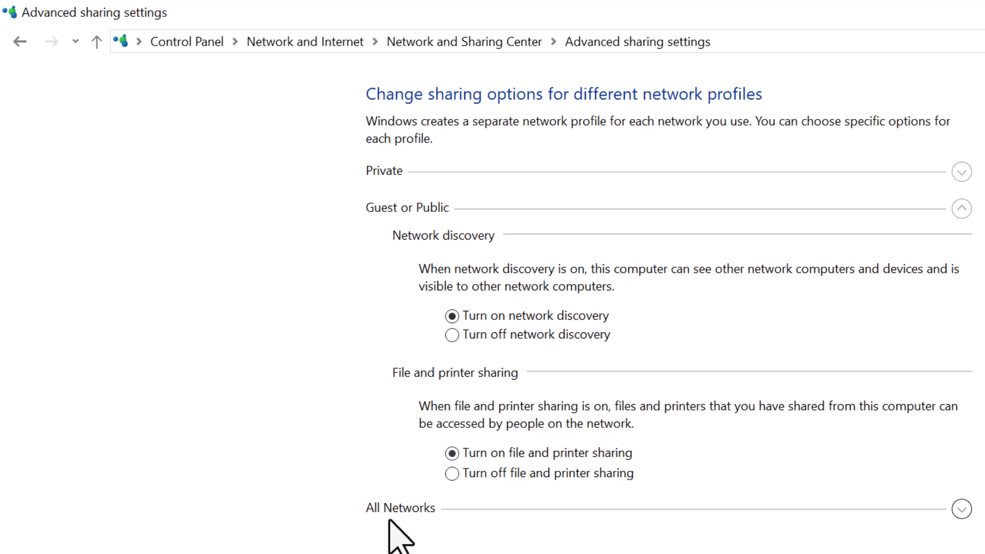
click(961, 507)
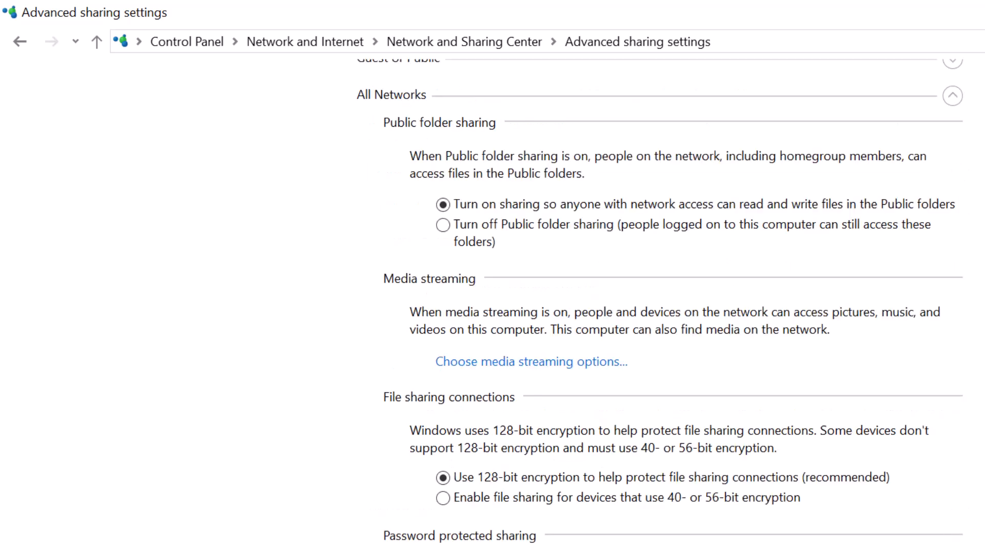
scroll(660, 303, down, 1)
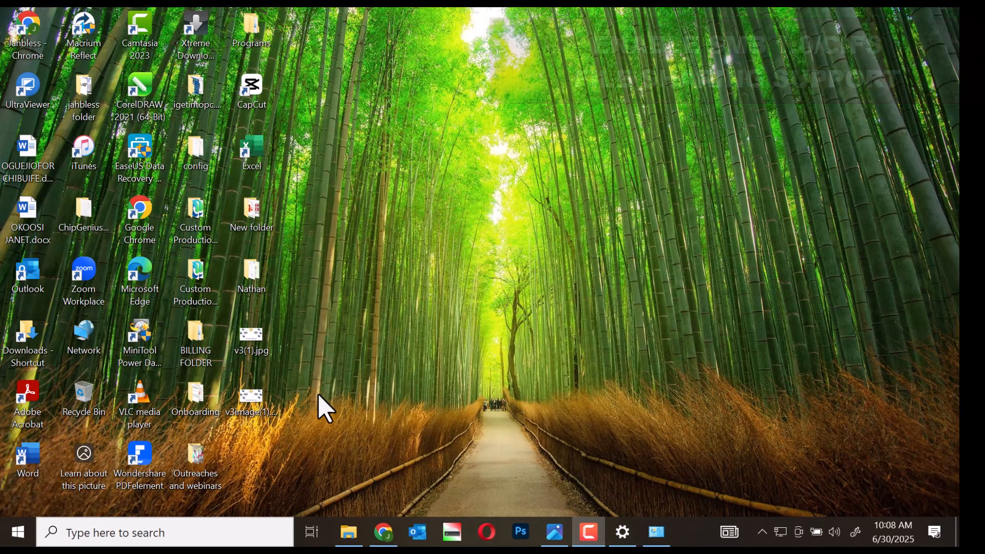
Step: Find Control Panel with the search term "control" and open the Windows features list from Programs and Features
click(185, 534)
text(control)
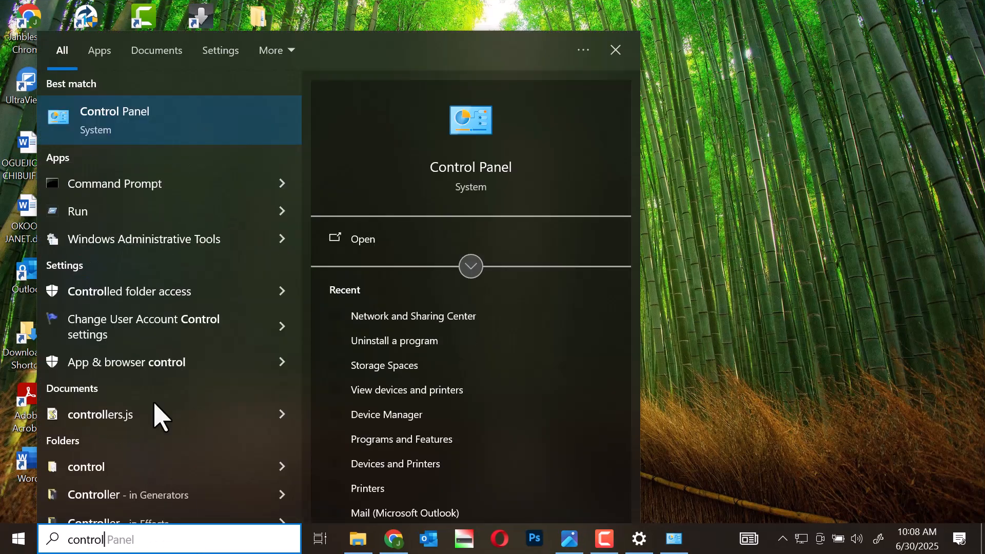
click(183, 128)
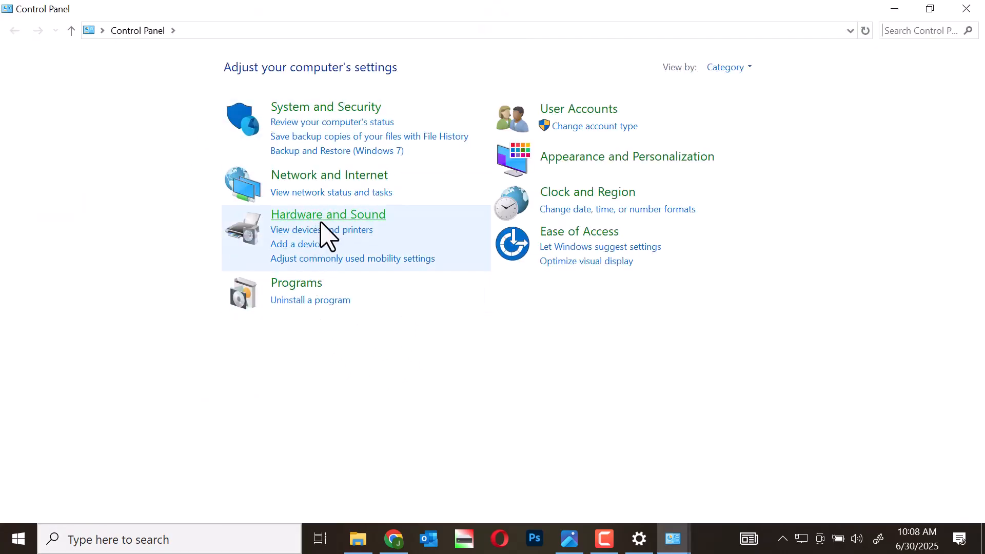
click(306, 286)
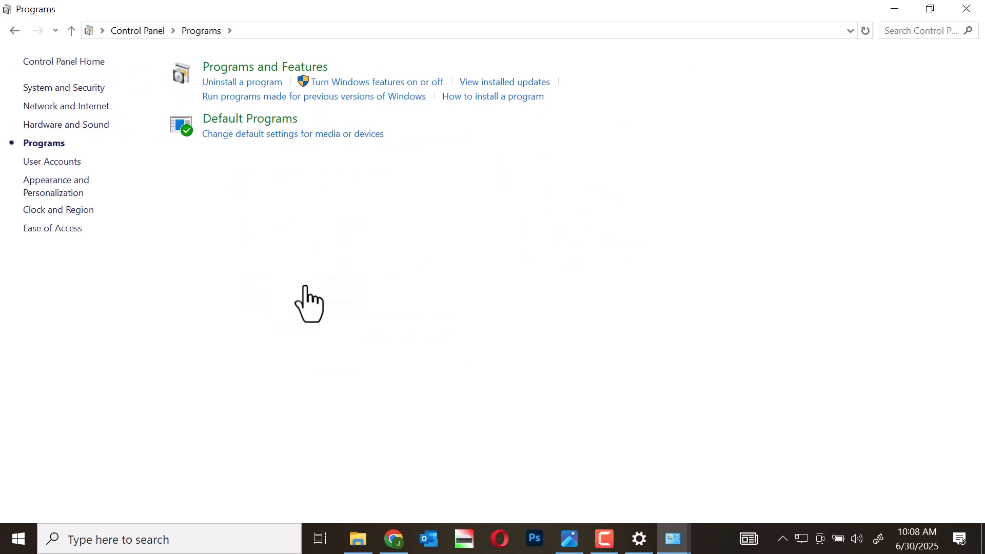
click(239, 71)
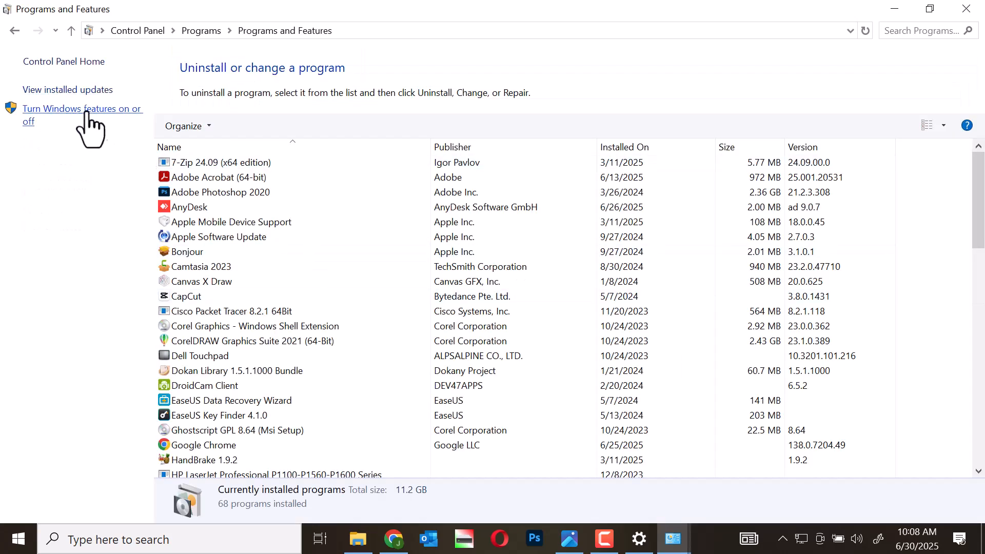
click(85, 109)
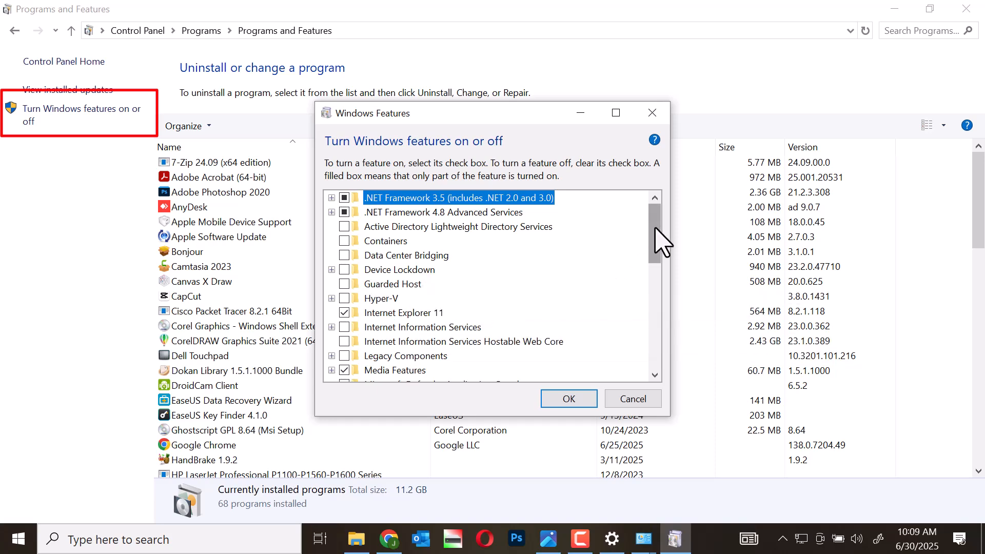
Step: Enable SMB 1.0/CIFS File Sharing Support in the Windows features, apply the selection, and close Programs and Features
drag(655, 229, 652, 287)
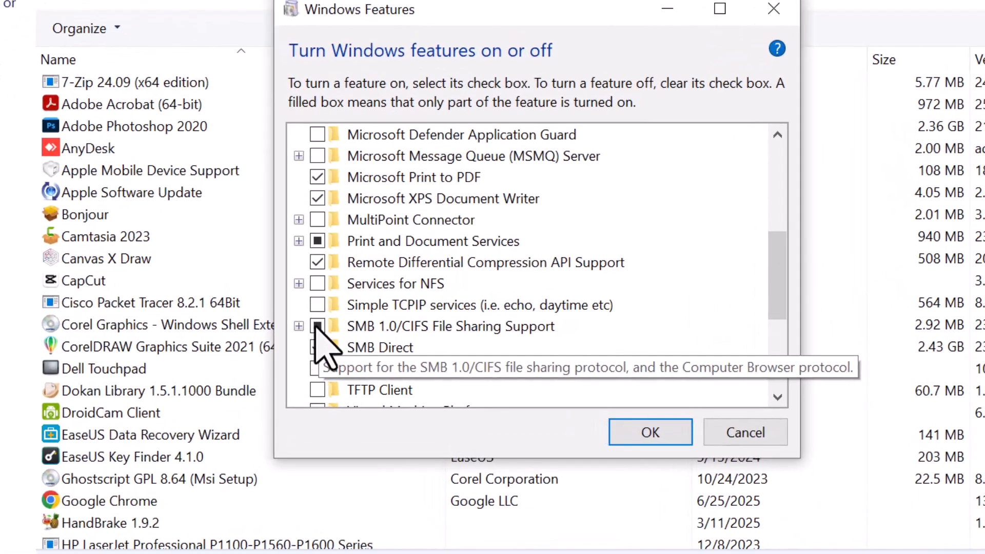
click(317, 326)
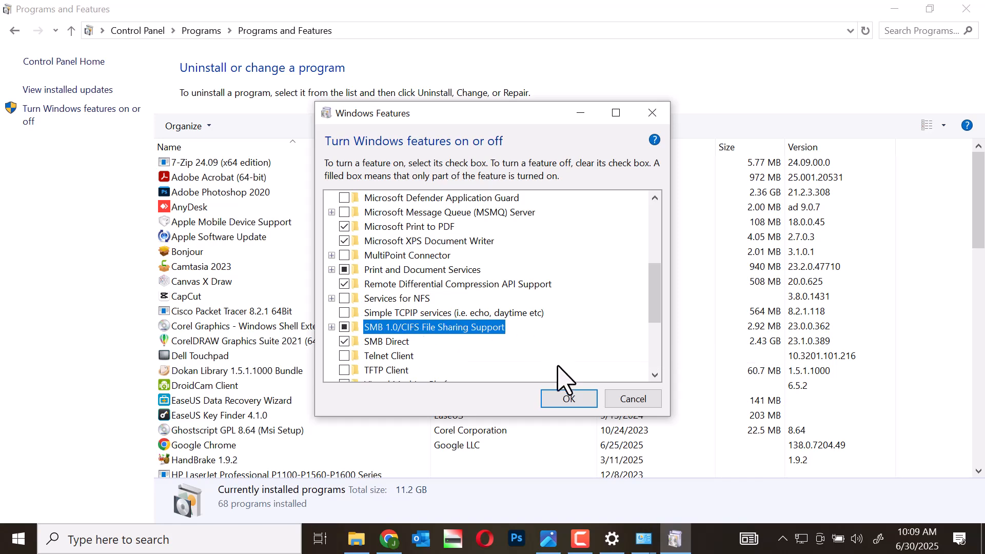
click(564, 398)
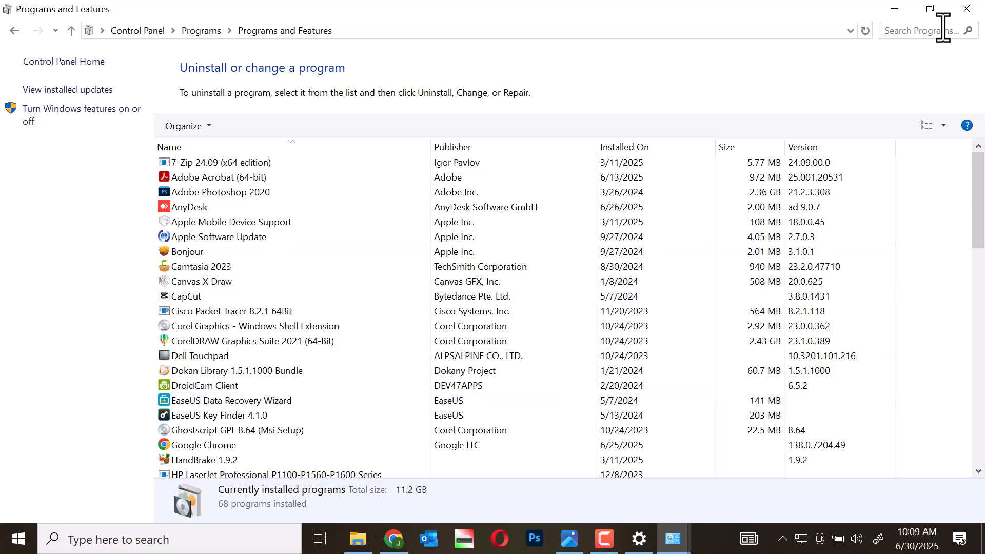
click(962, 9)
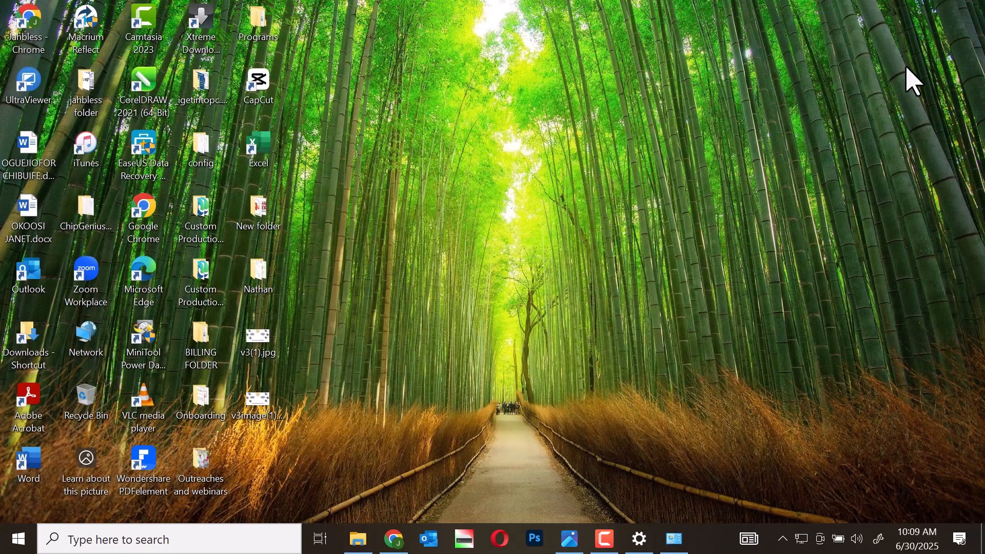
click(604, 542)
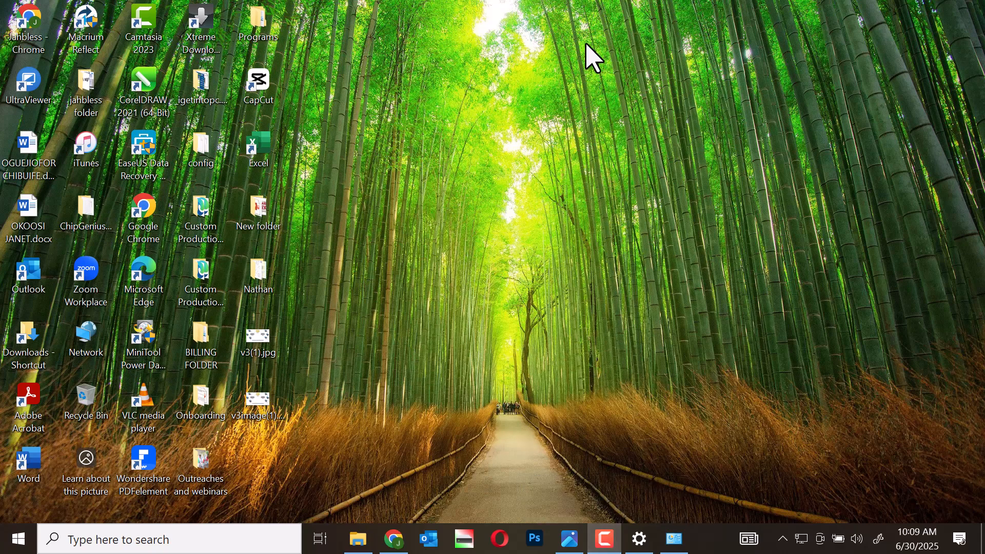
Step: Search for "services" and run the Services console as administrator
click(128, 540)
text(ser)
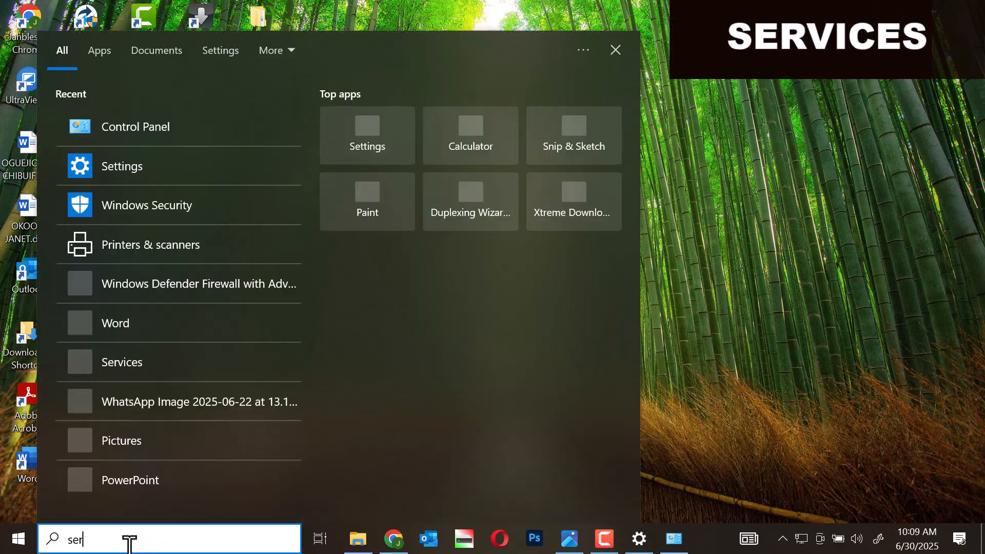
text(ices)
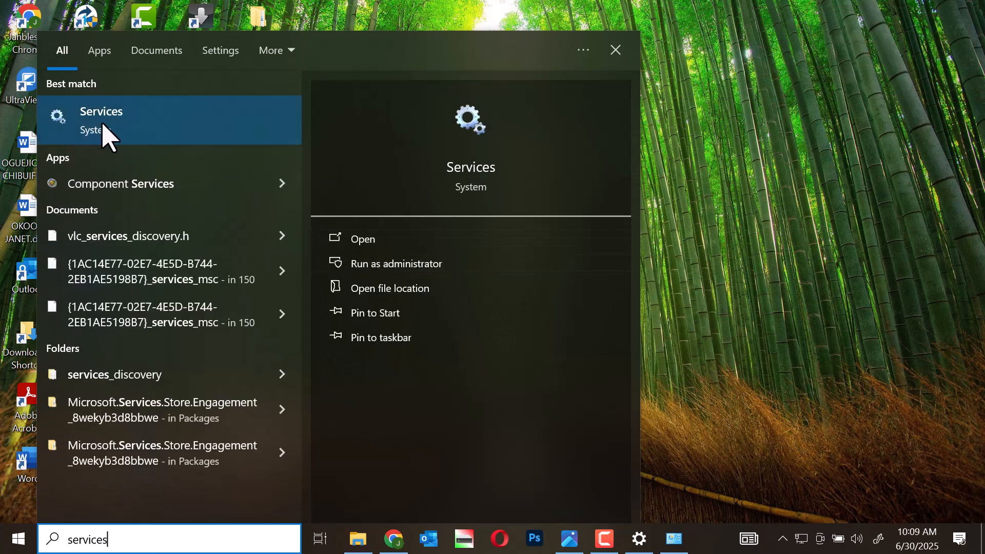
click(407, 266)
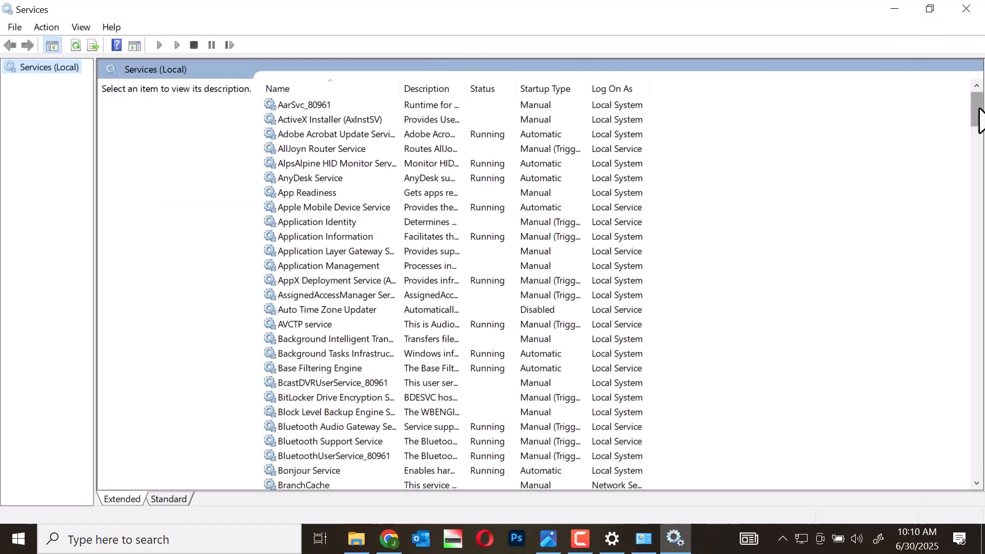
Step: Widen the Description, Status and Startup Type columns in the services list around the Function Discovery services
drag(978, 110, 953, 196)
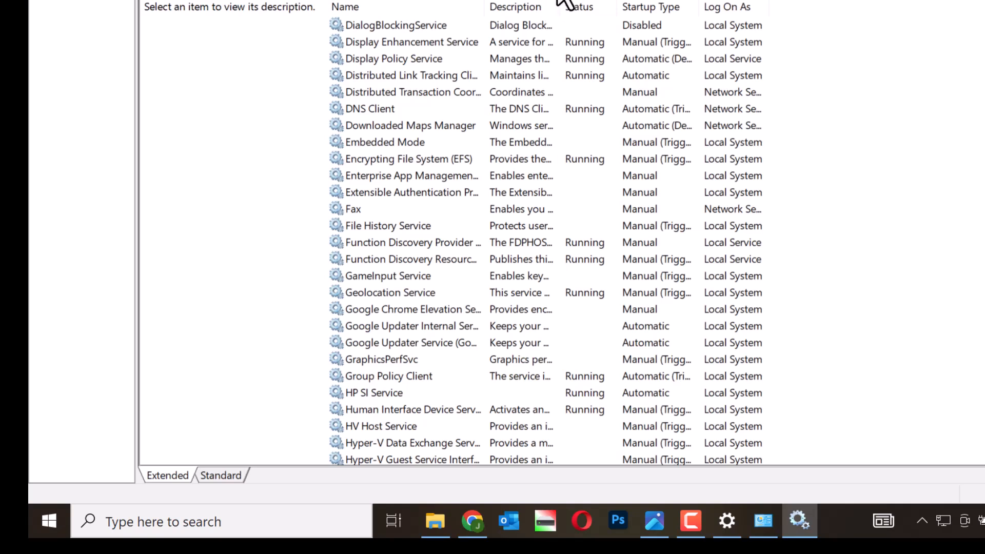
drag(561, 7, 714, 42)
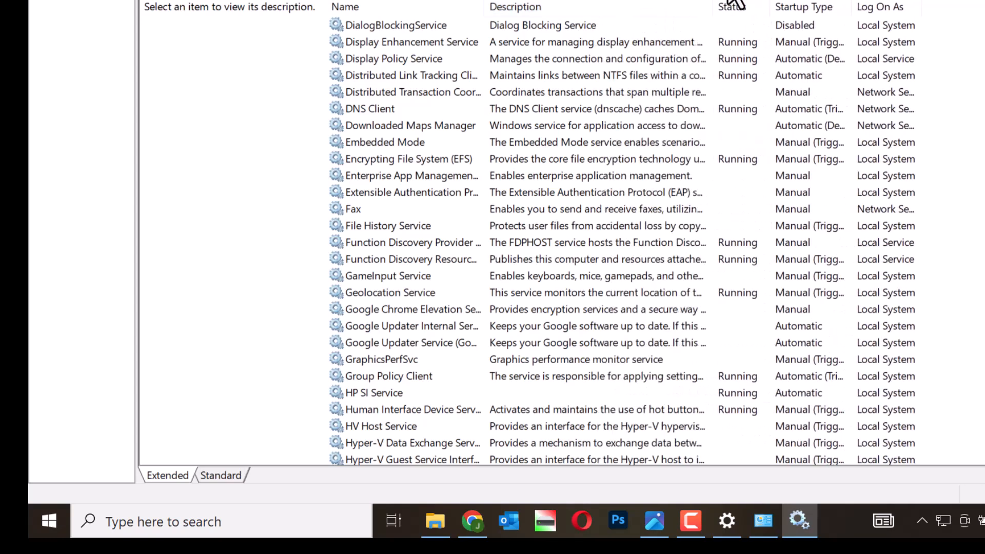
drag(768, 8, 796, 59)
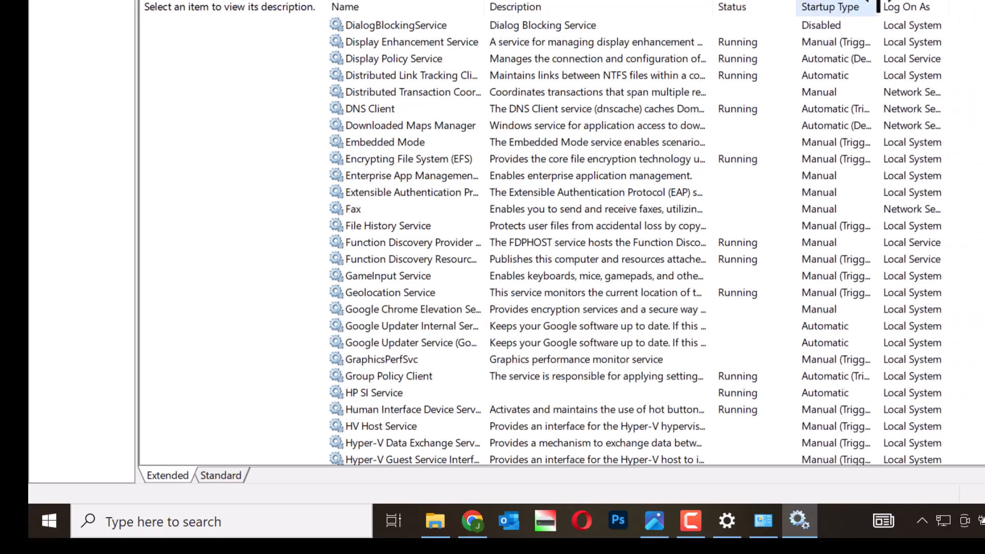
drag(878, 6, 977, 33)
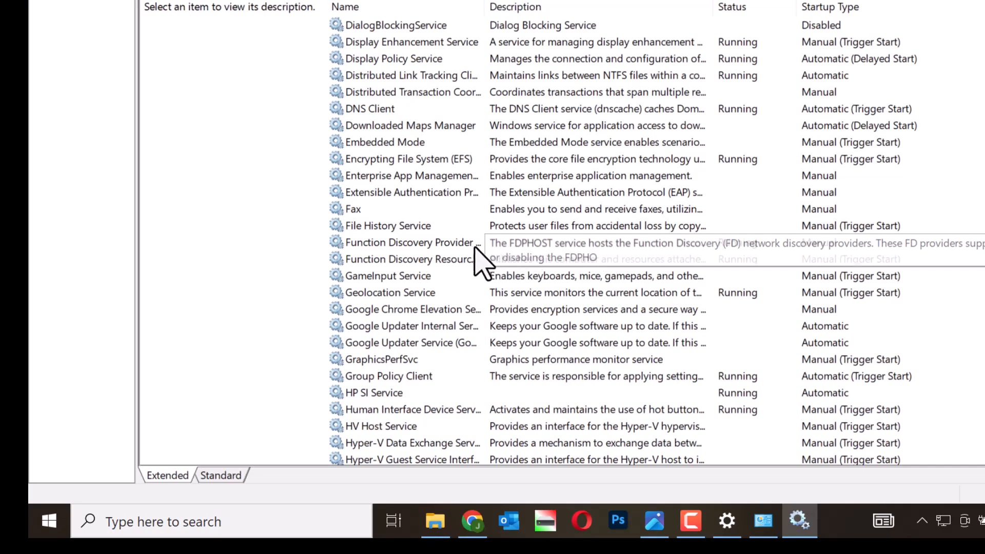
Step: Set the Function Discovery Provider Host service's startup type to Automatic, apply the change and close its properties
right_click(453, 245)
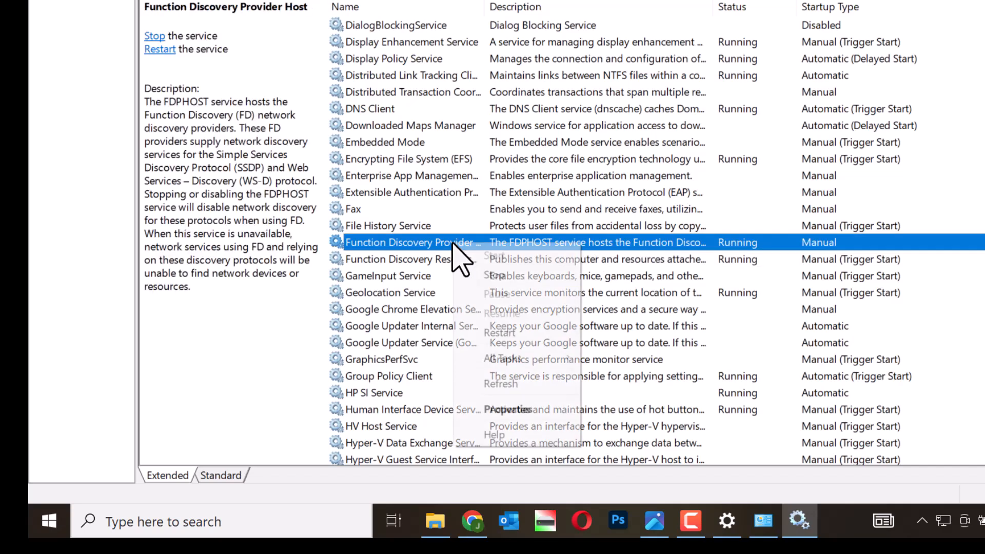
click(507, 409)
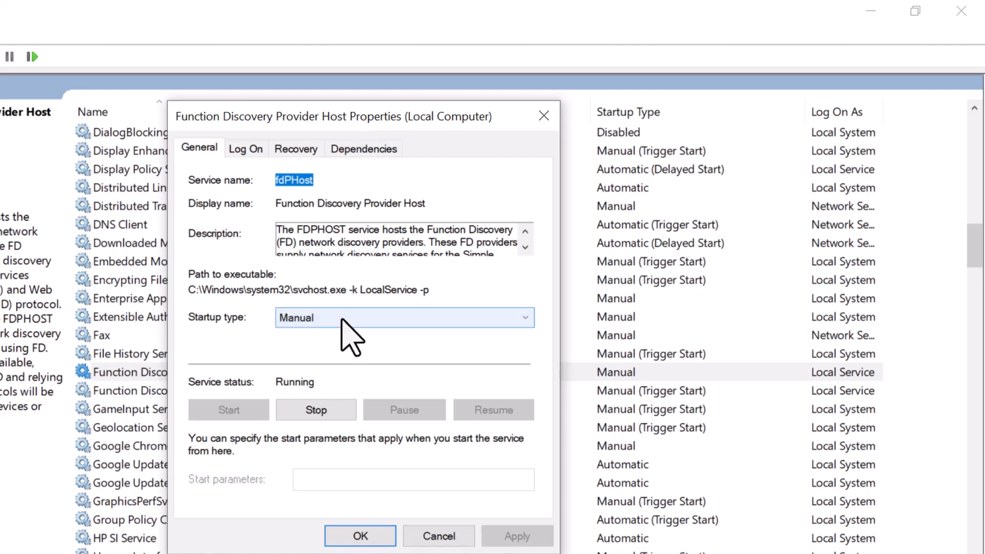
click(342, 318)
click(325, 348)
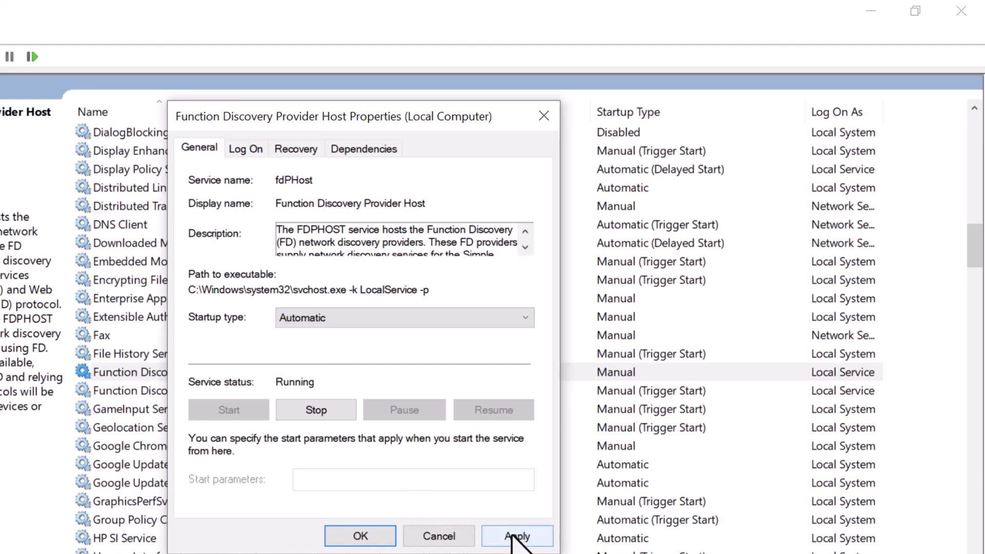
click(517, 536)
click(378, 534)
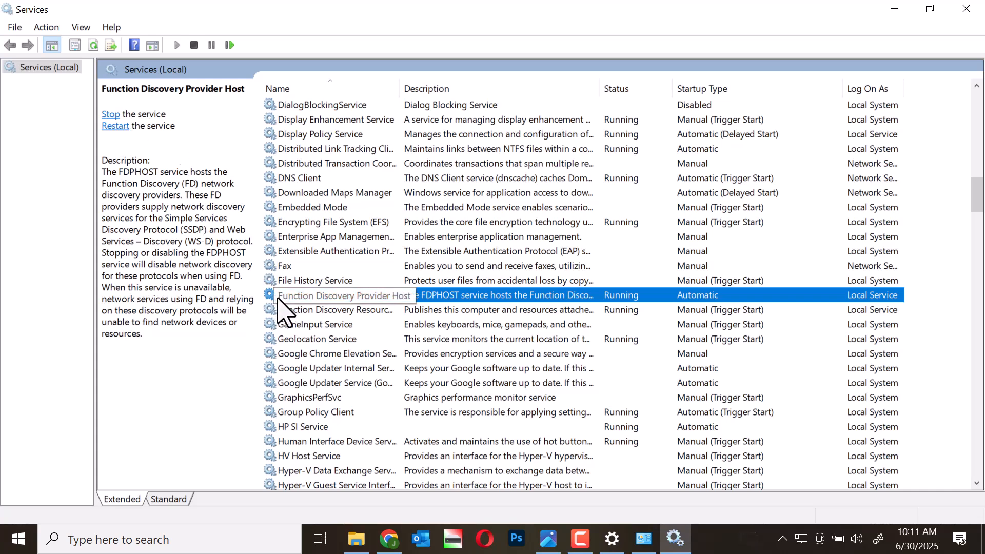
Step: Set the Function Discovery Resource Publication service's startup type to Automatic, apply the change and close its properties
right_click(370, 312)
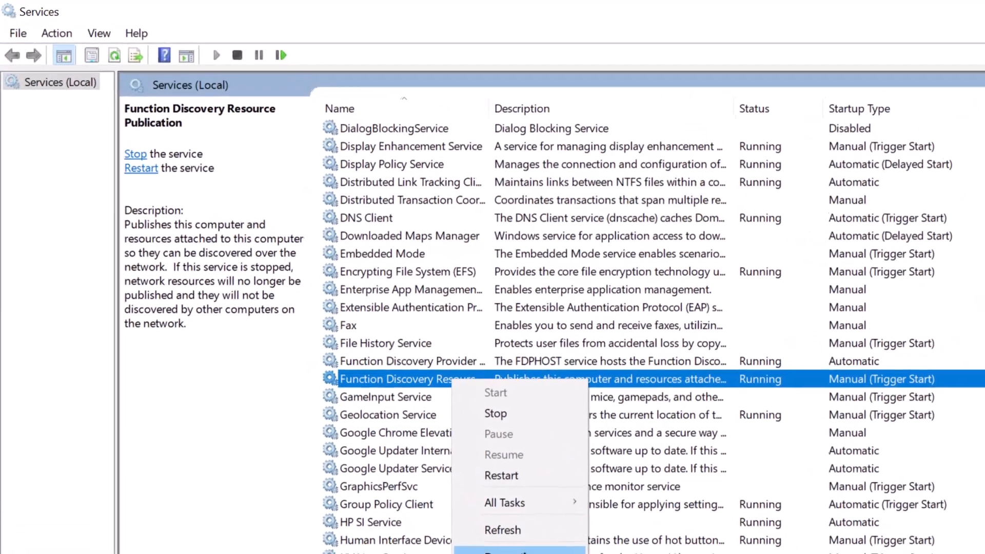
click(519, 550)
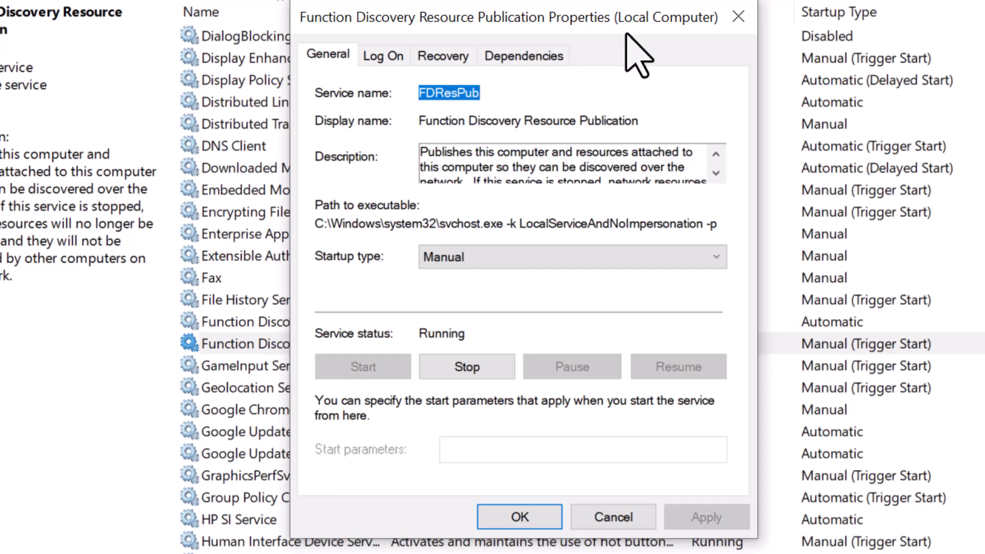
click(525, 258)
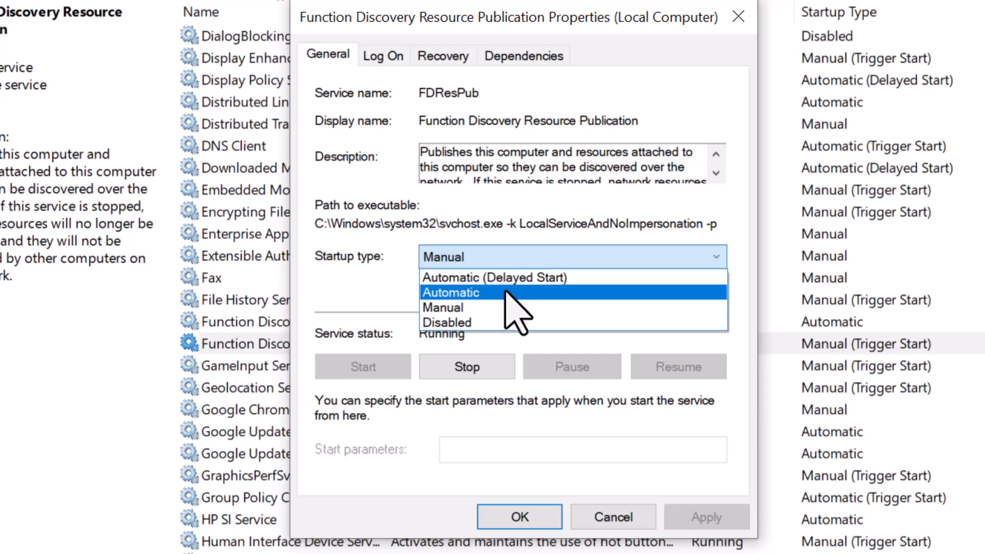
click(506, 293)
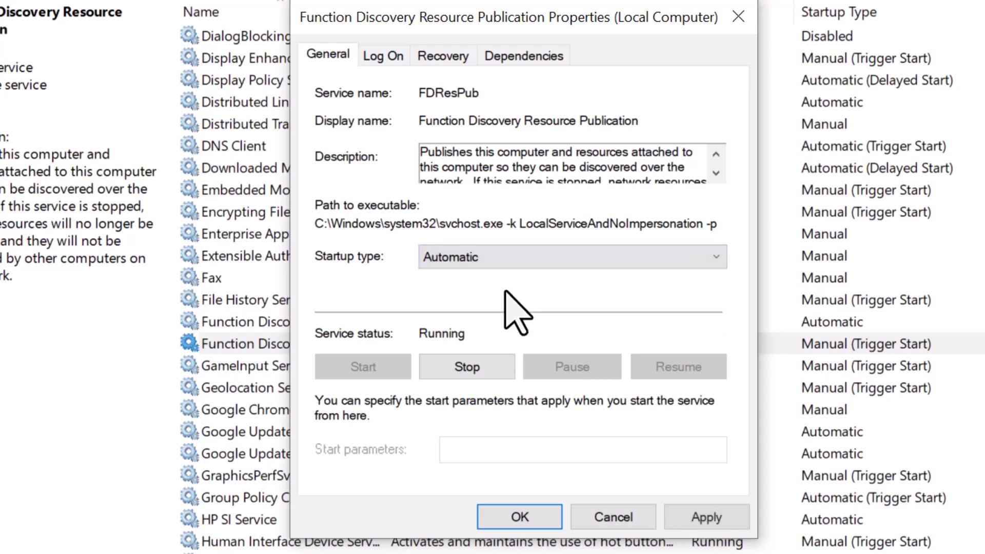
click(705, 520)
click(538, 519)
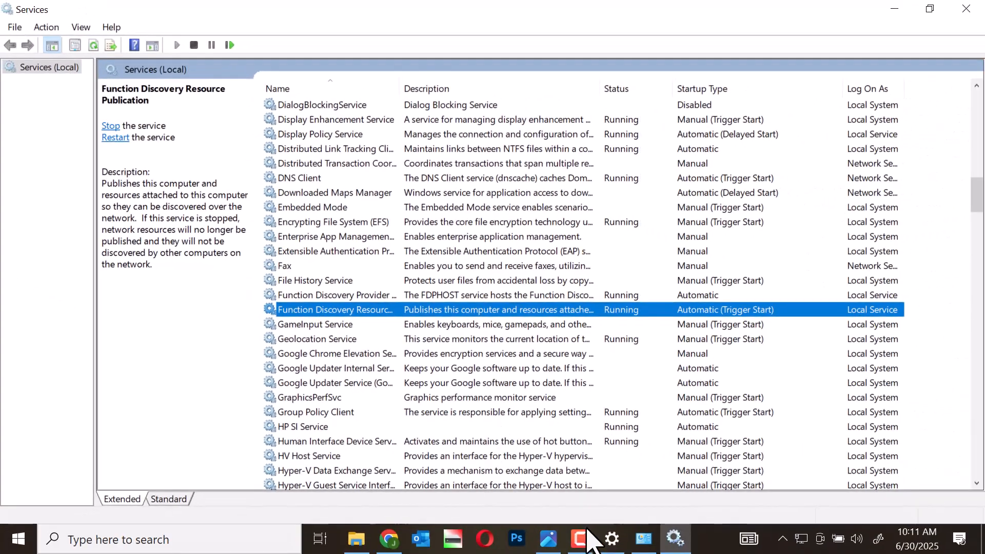
click(583, 536)
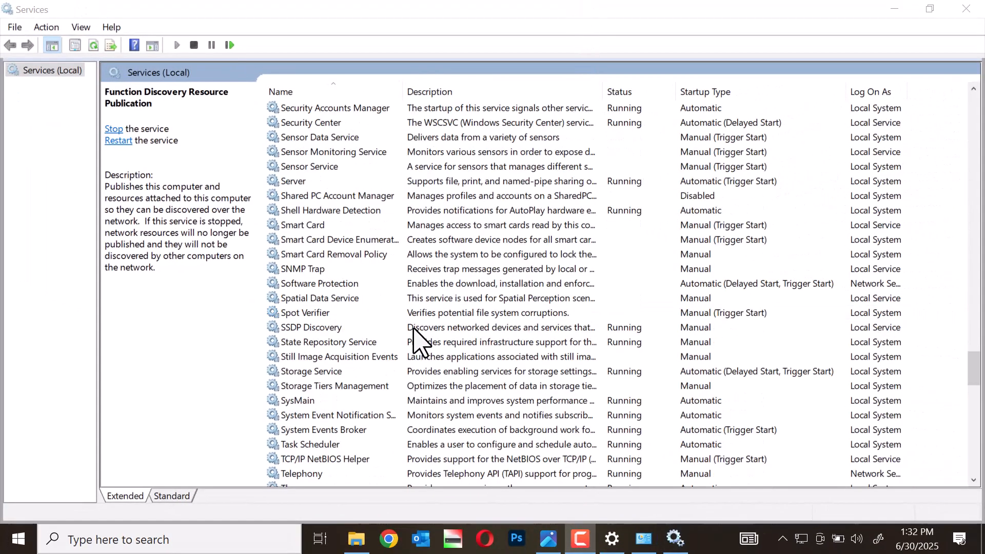
Step: Set the SSDP Discovery service's startup type to Automatic, apply the change and close its properties
right_click(414, 328)
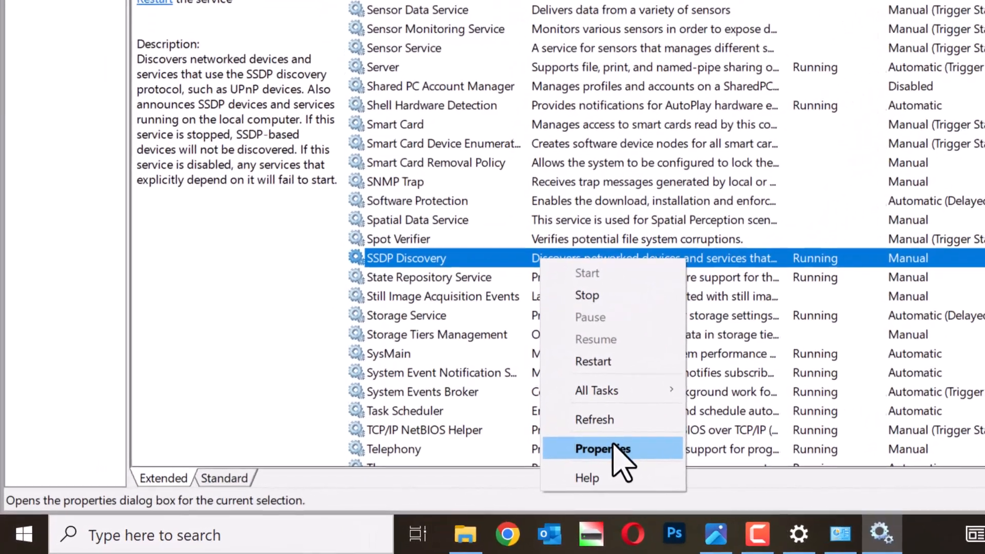
click(614, 446)
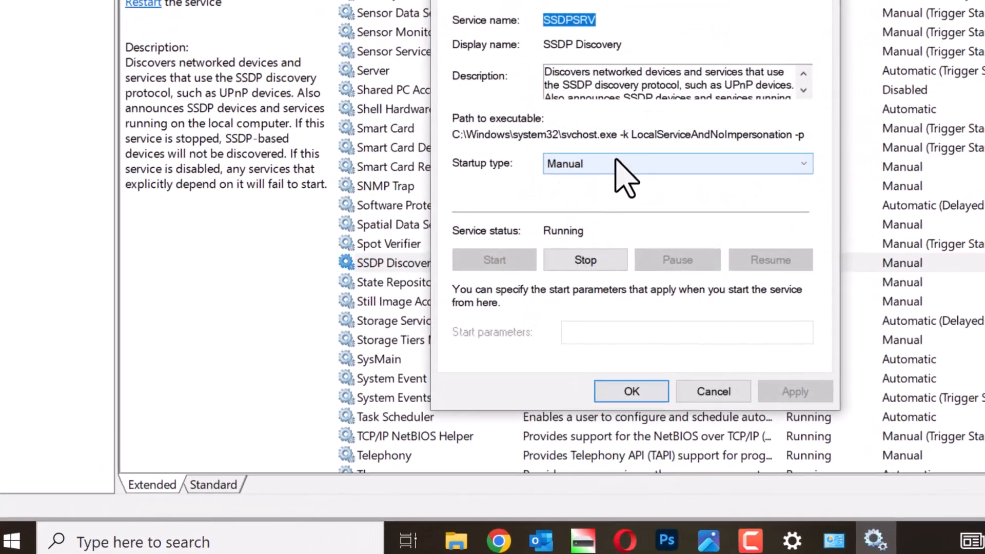
click(624, 158)
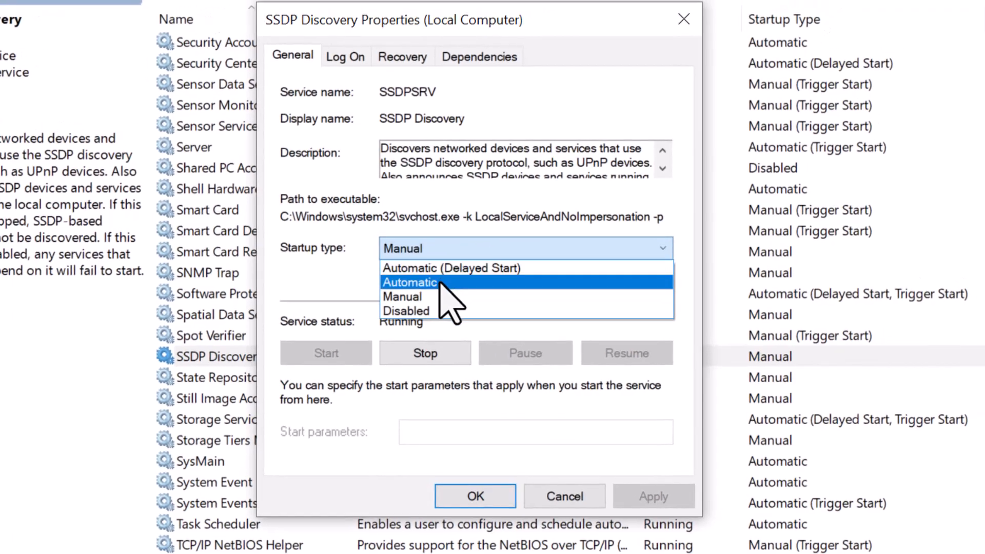
click(443, 284)
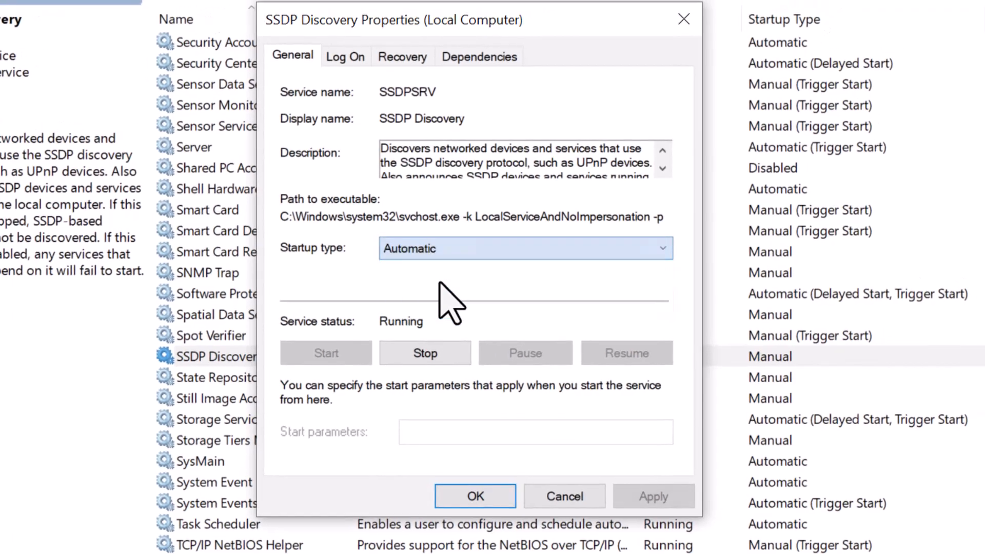
click(626, 496)
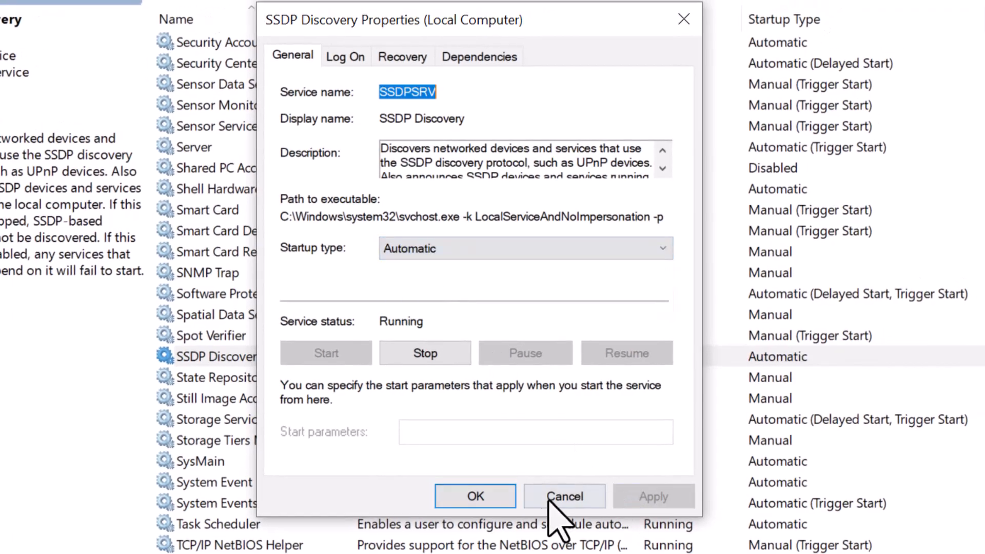
click(496, 493)
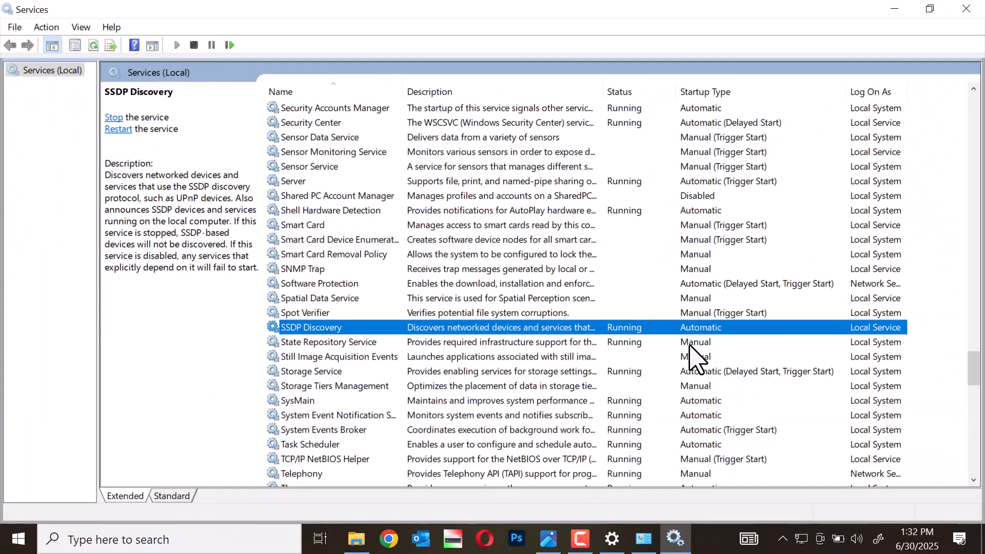
Step: Set the UPnP Device Host service's startup type to Automatic, apply the change and close its properties
drag(977, 374, 974, 403)
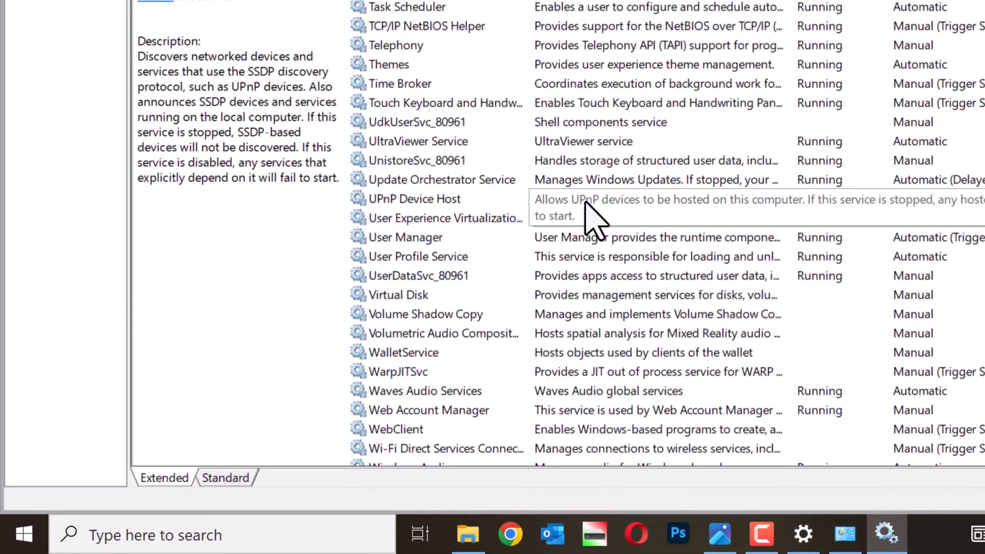
right_click(549, 199)
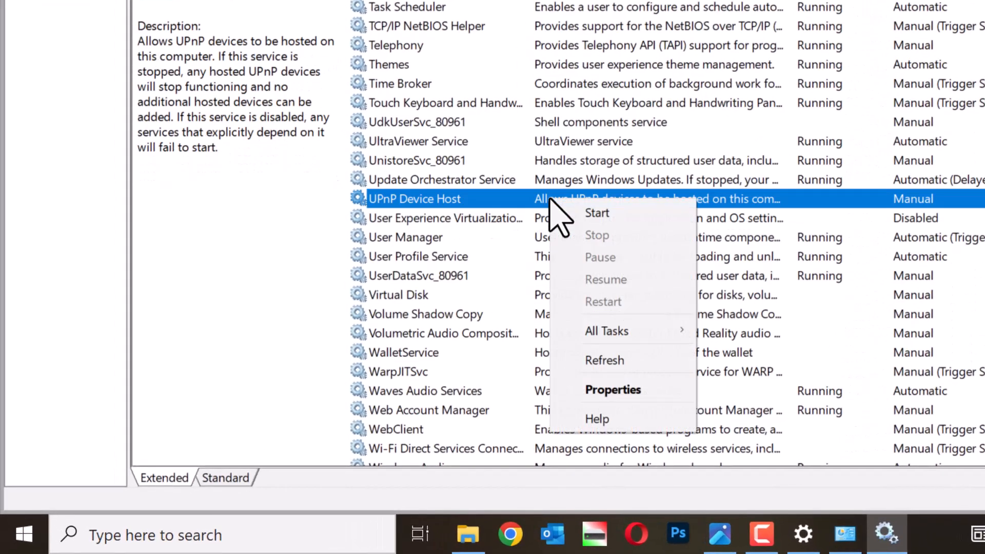
click(621, 388)
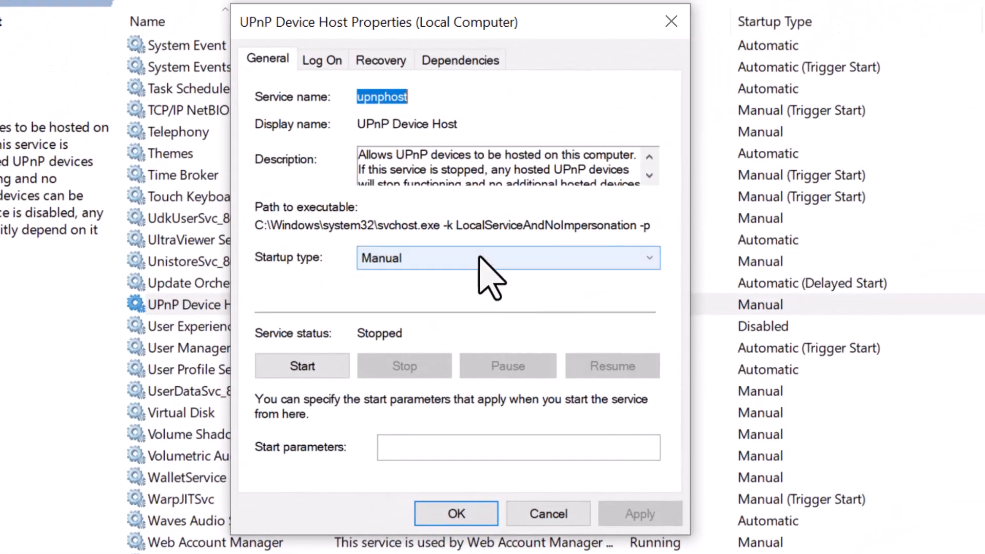
click(477, 260)
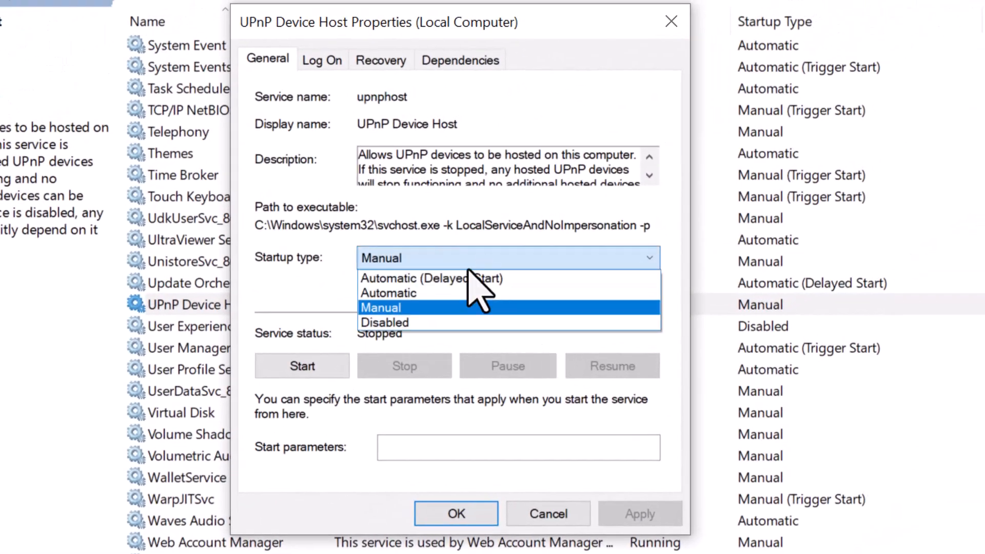
click(439, 296)
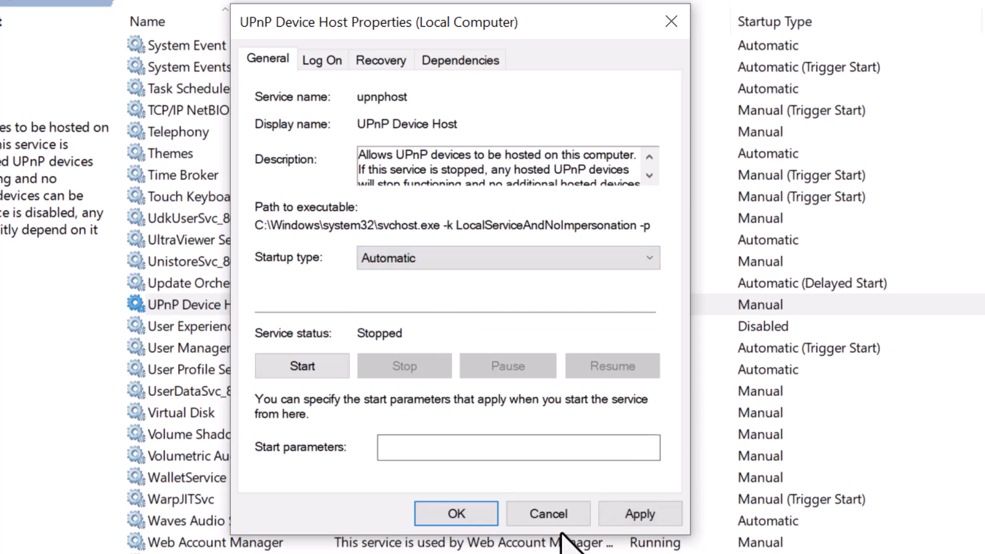
click(638, 514)
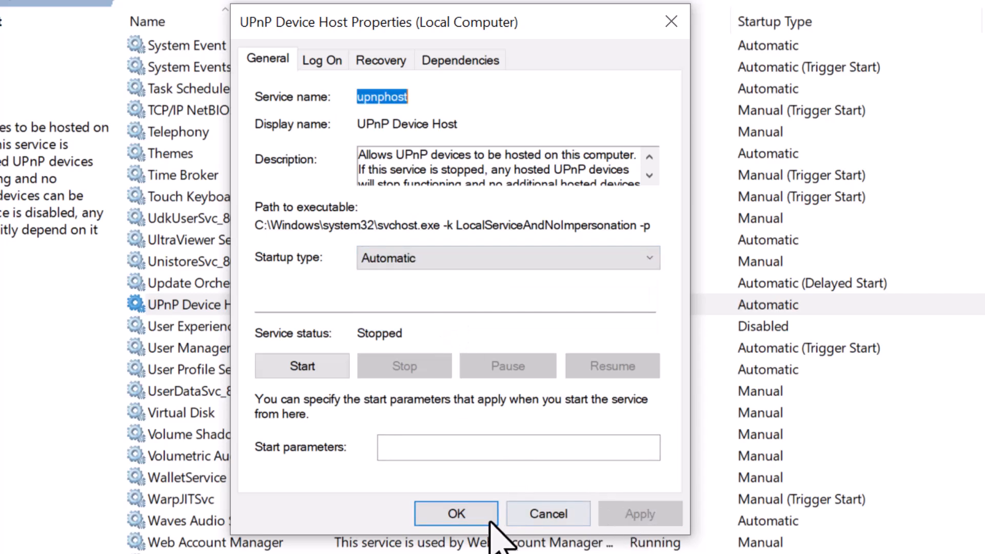
click(456, 514)
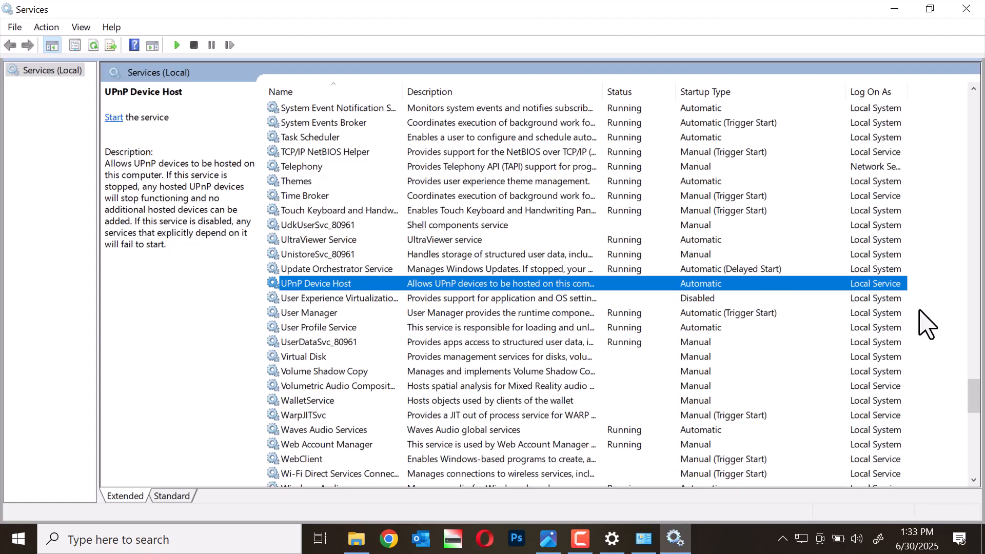
Step: Start the UPnP Device Host service, and restart SSDP Discovery together with its dependent service
drag(977, 405, 971, 374)
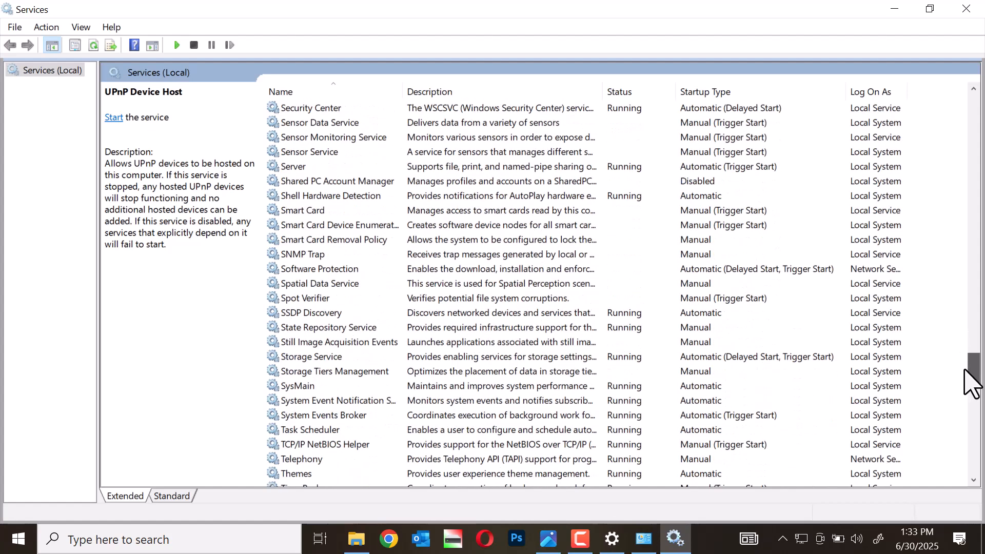
click(114, 118)
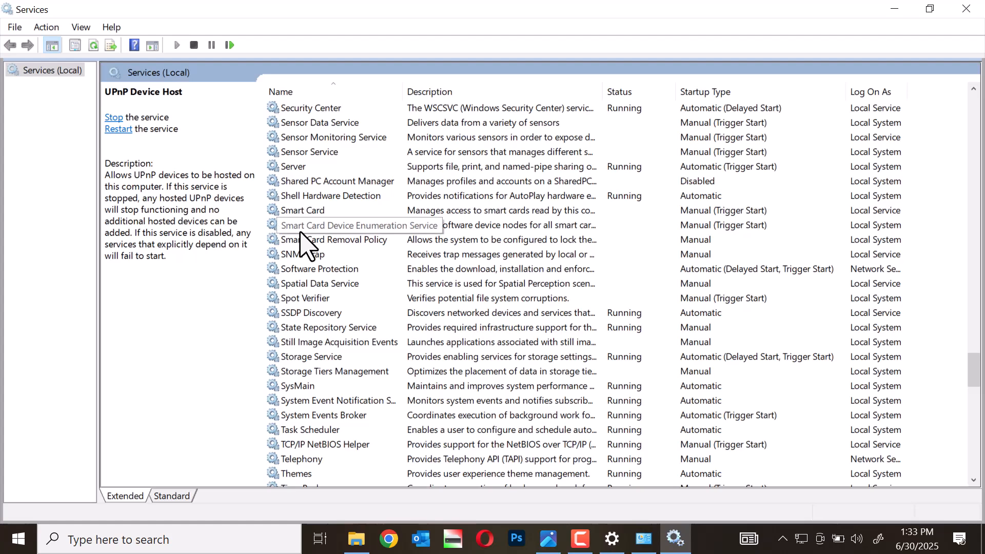
click(316, 313)
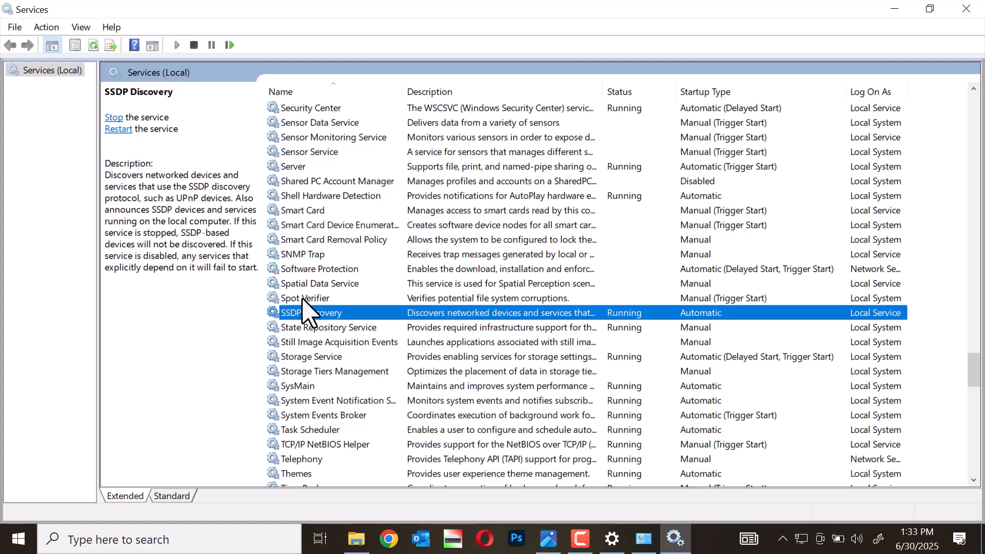
click(119, 129)
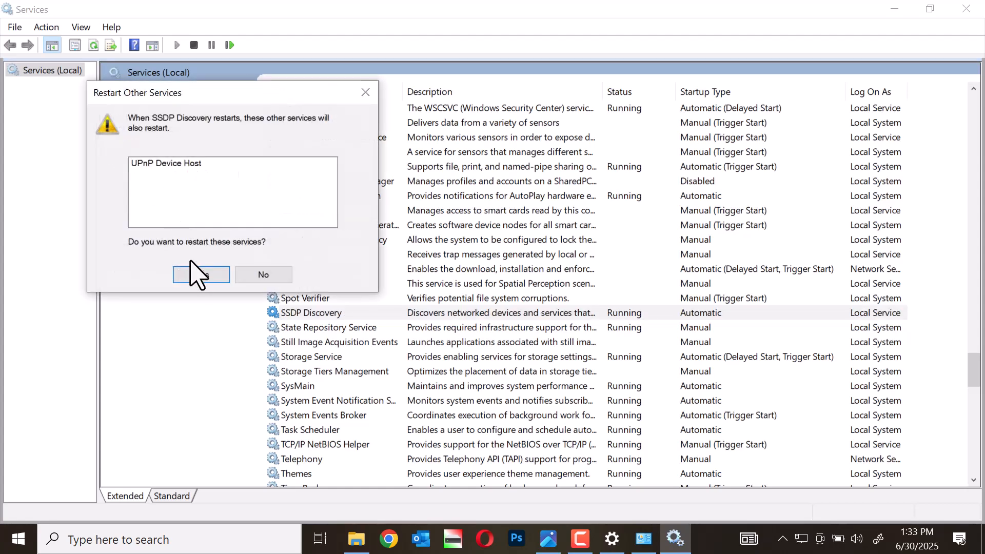
click(198, 277)
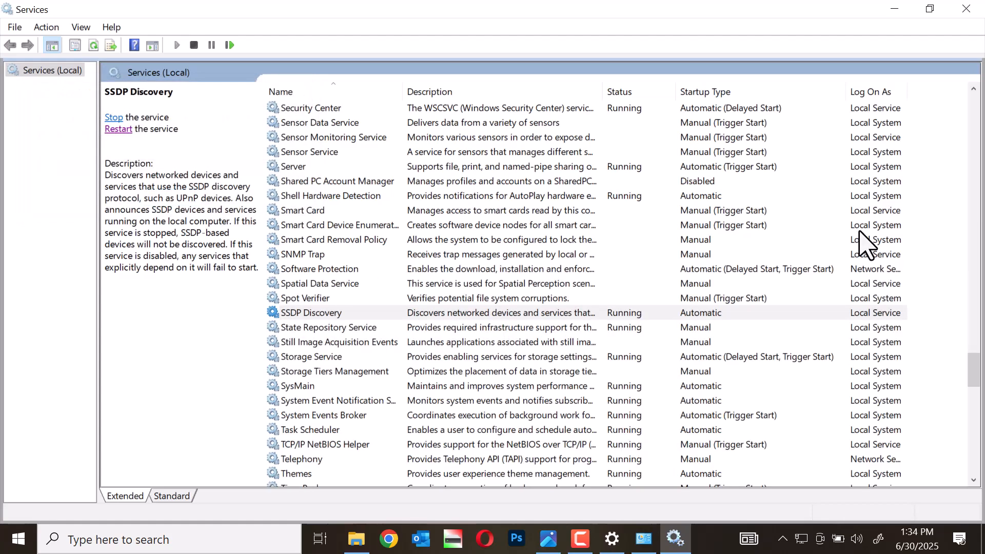
Step: Restart the Function Discovery Resource Publication service
drag(968, 378, 906, 206)
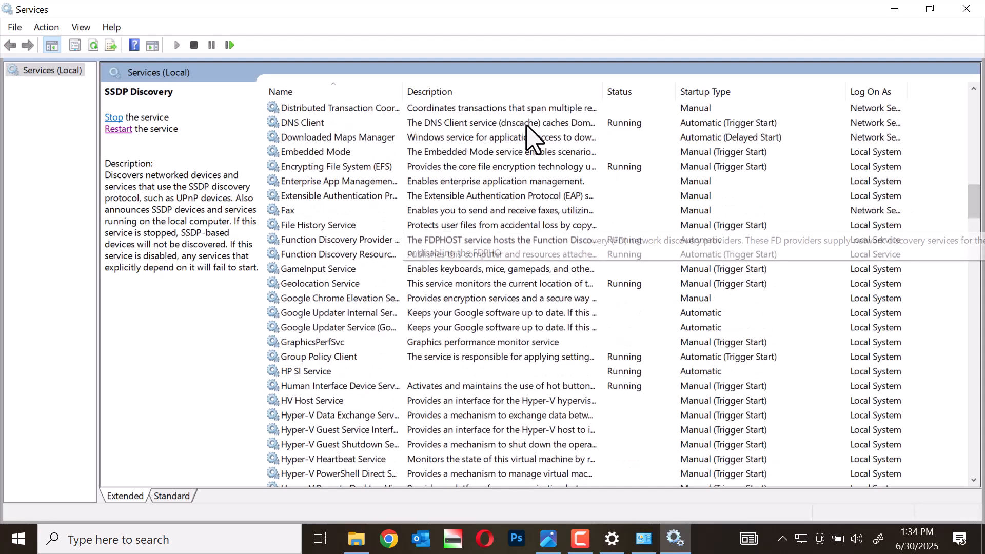
key(F10)
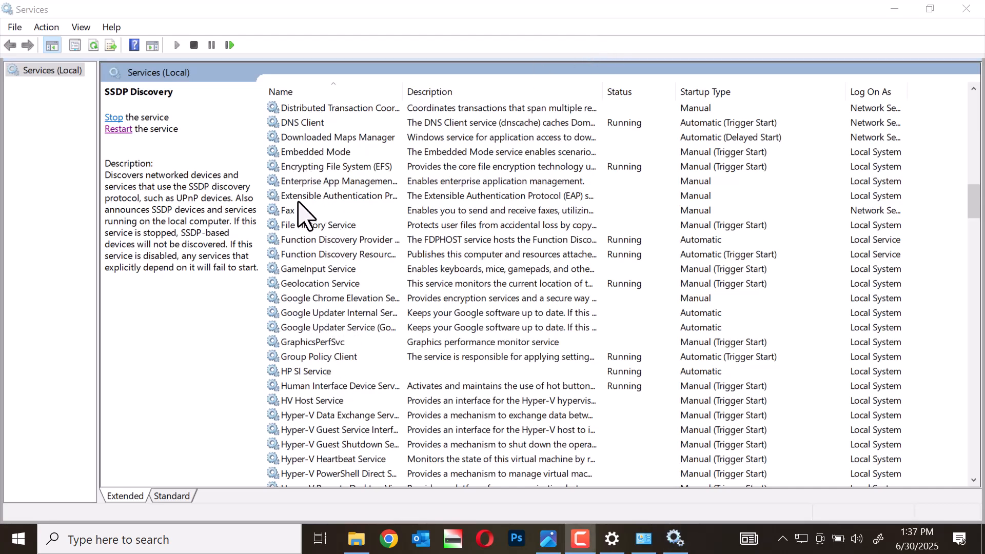
right_click(426, 258)
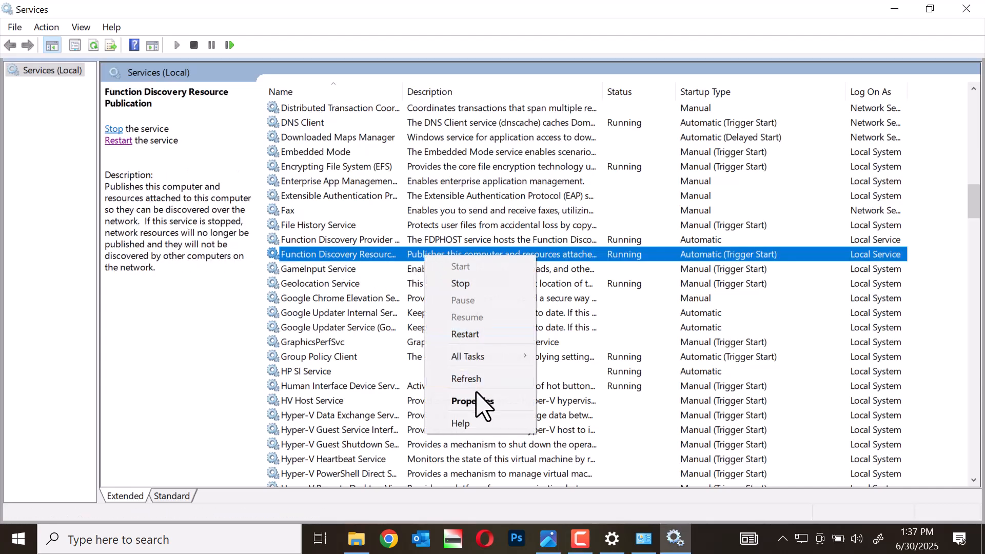
click(122, 140)
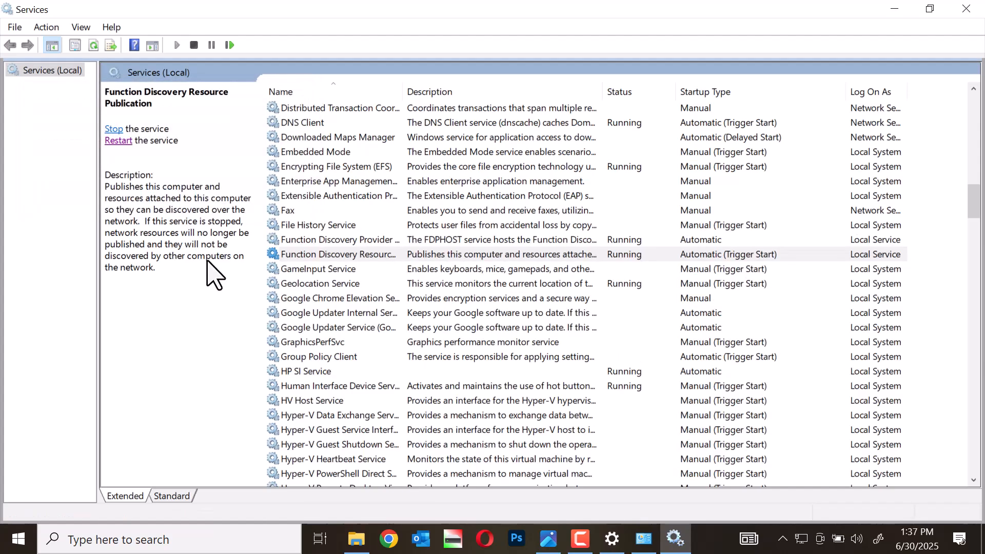
Step: Restart the Function Discovery Provider Host service together with its dependent service, and put the Services window away
click(333, 238)
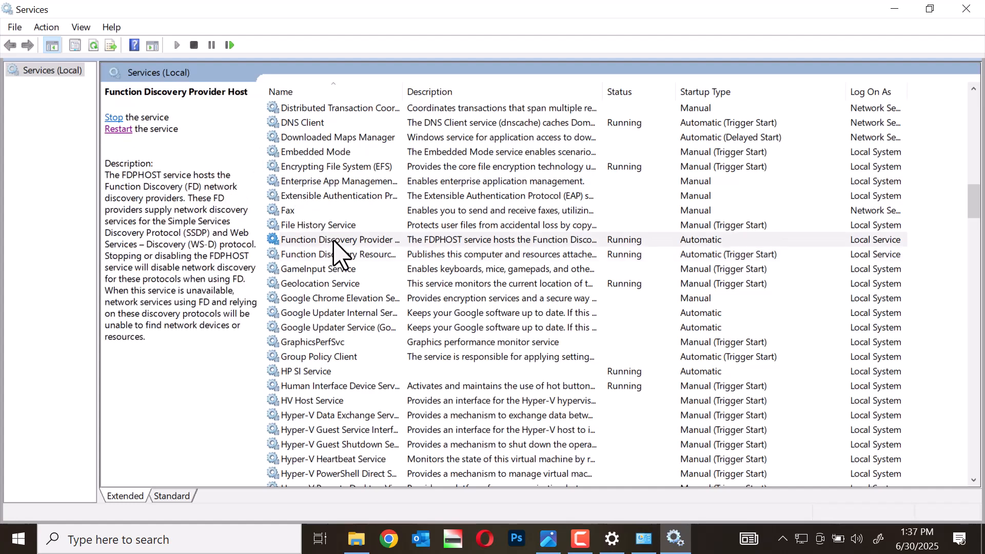
right_click(401, 241)
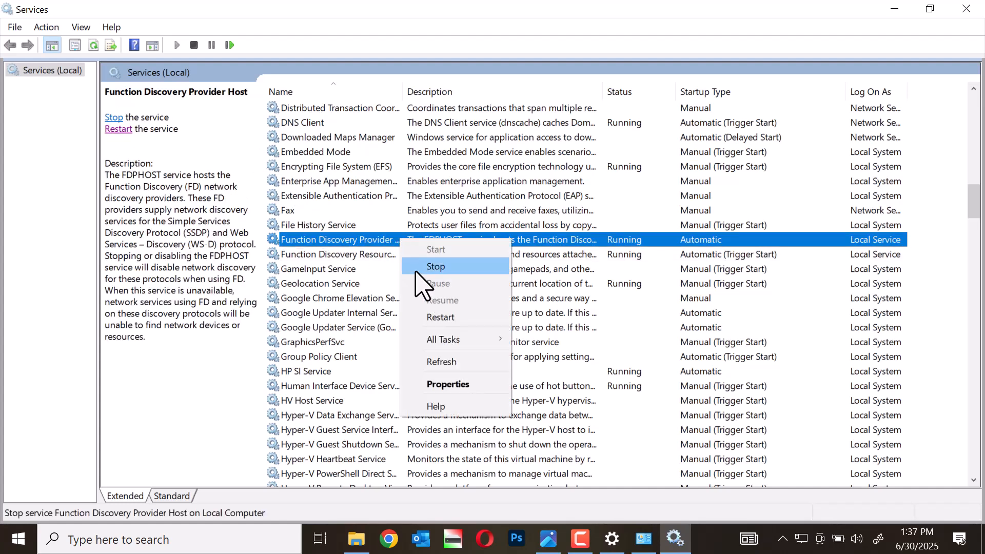
click(128, 131)
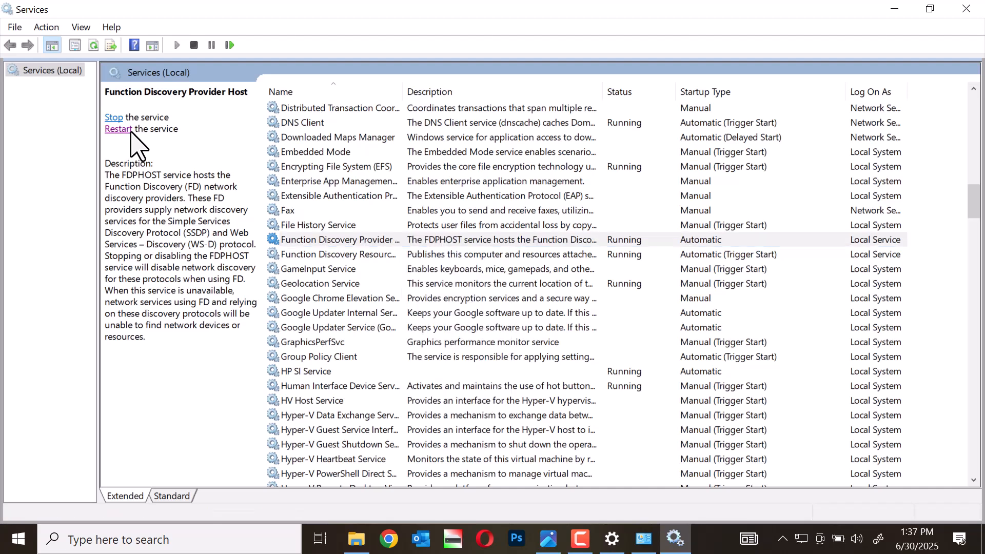
click(129, 131)
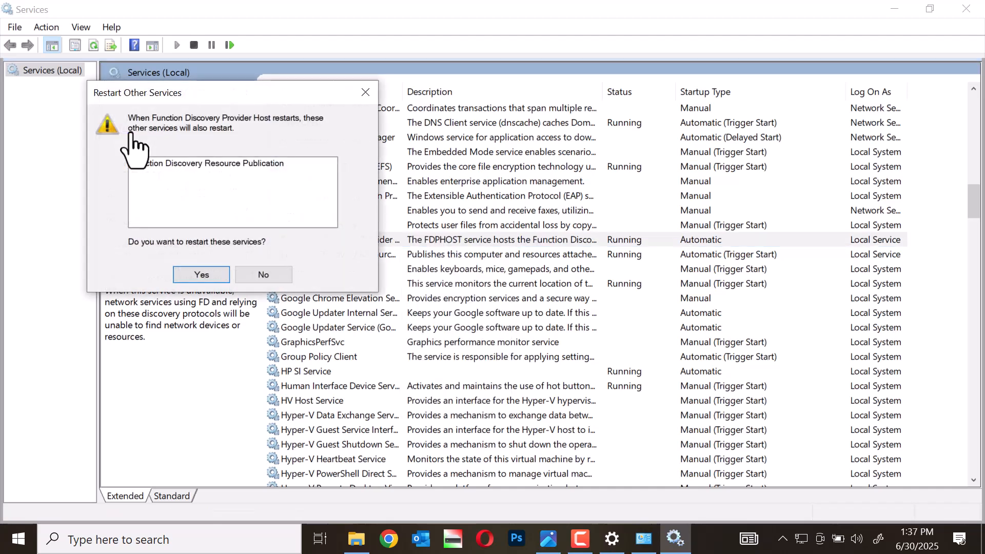
click(202, 275)
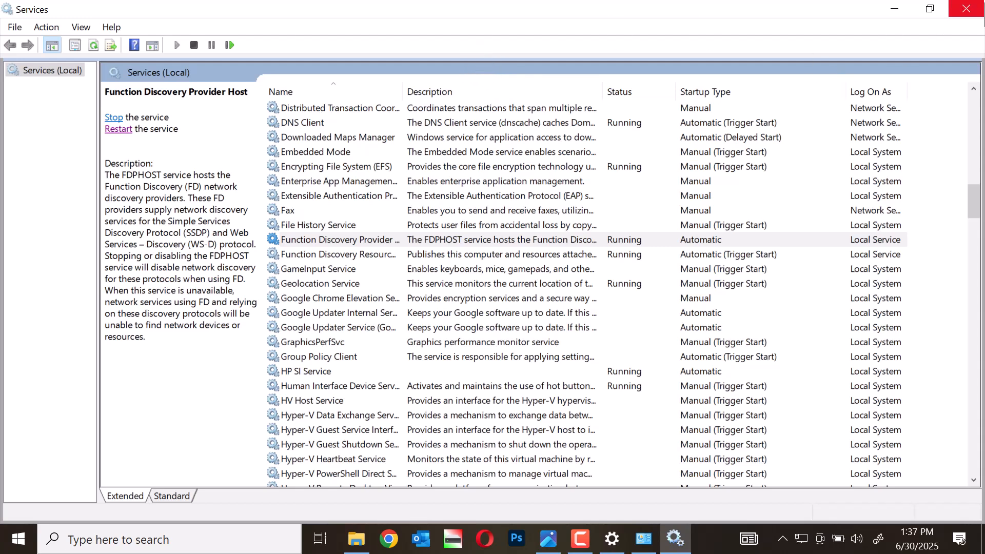
click(895, 9)
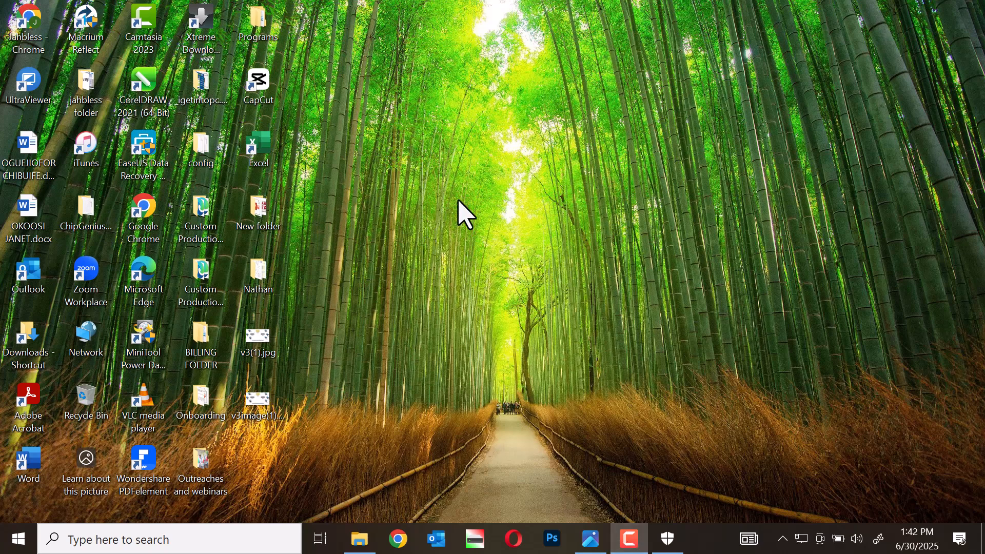
Step: Open the computer name and workgroup change dialog by way of This PC's system properties and the advanced rename option
click(352, 551)
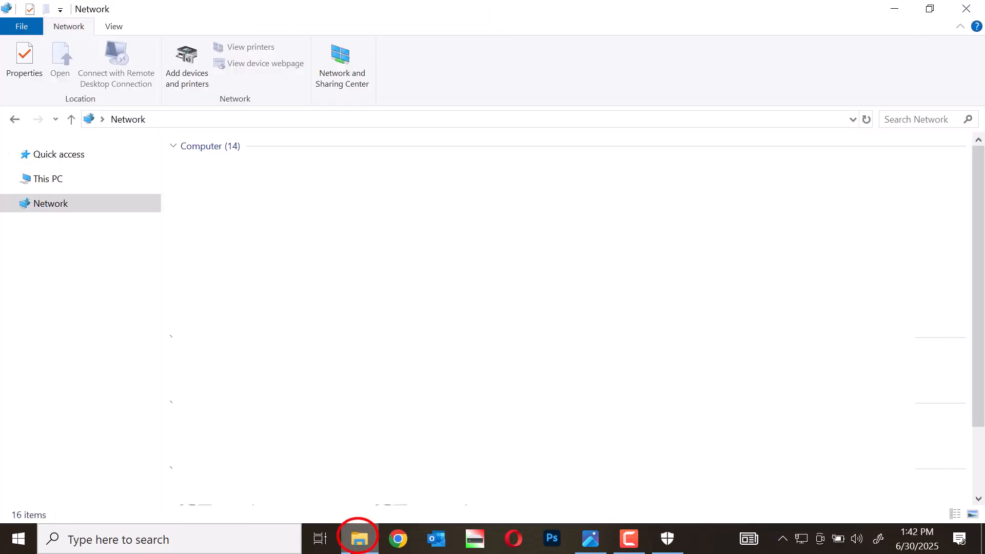
click(53, 177)
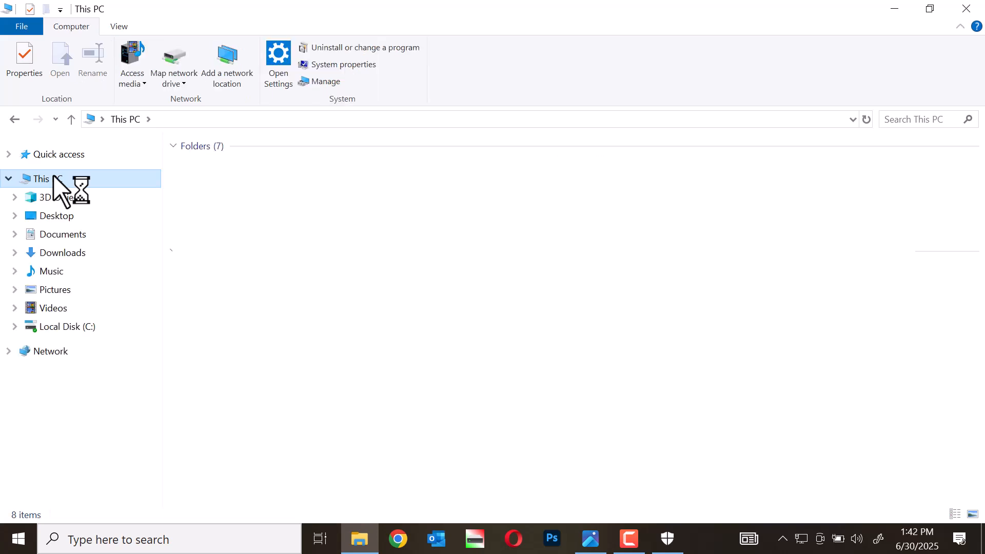
click(318, 67)
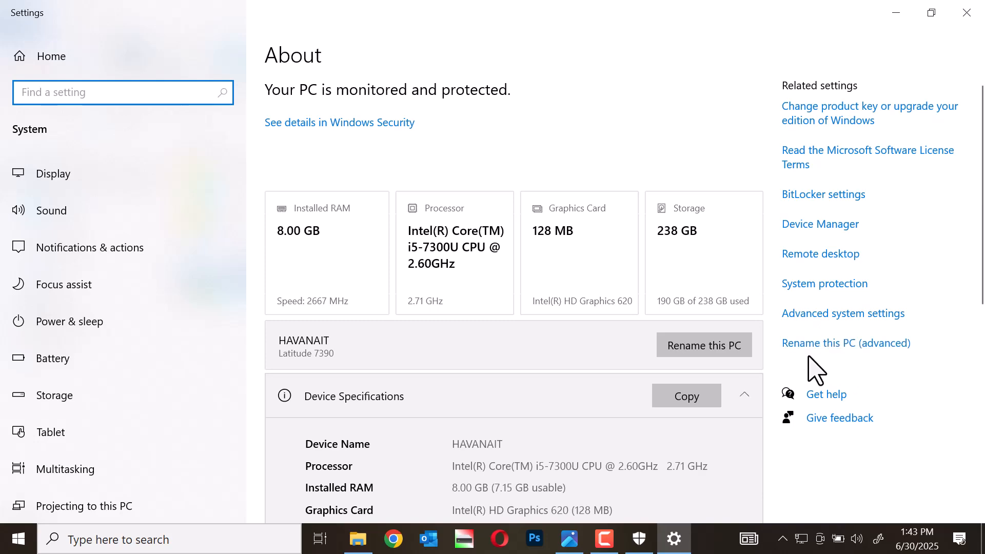
click(838, 349)
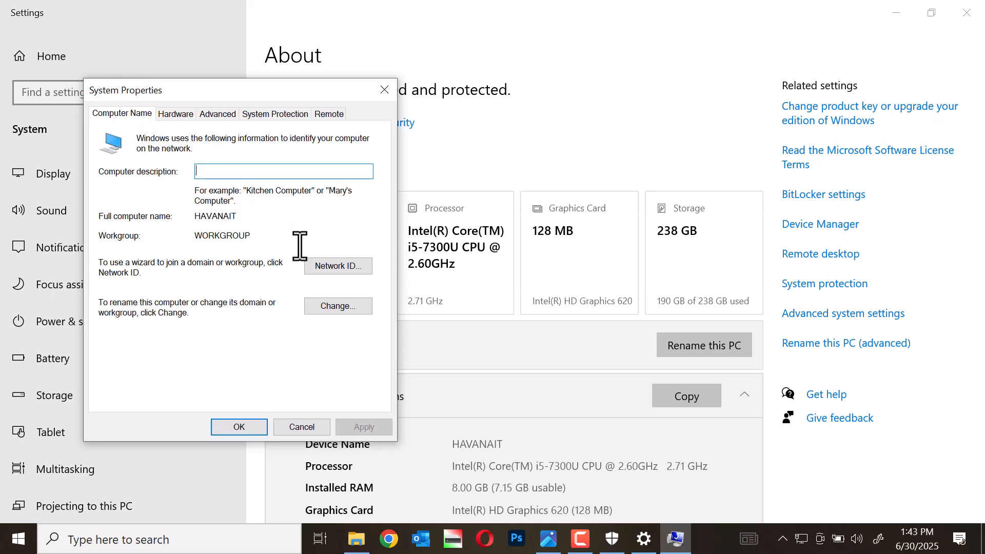
click(331, 308)
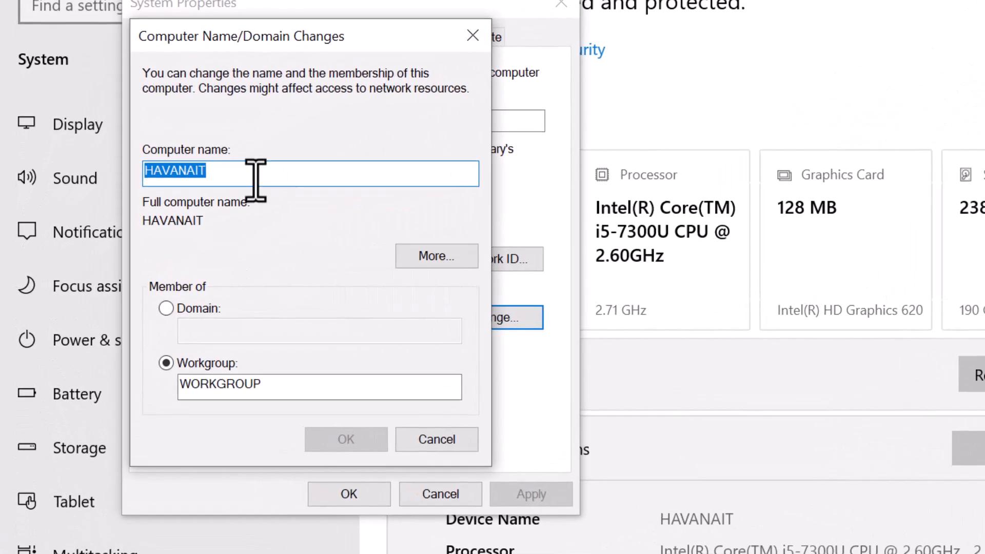
Step: Retype the ending of the computer name HAVANAIT, cancel the name change, and close the Settings and File Explorer windows
click(246, 180)
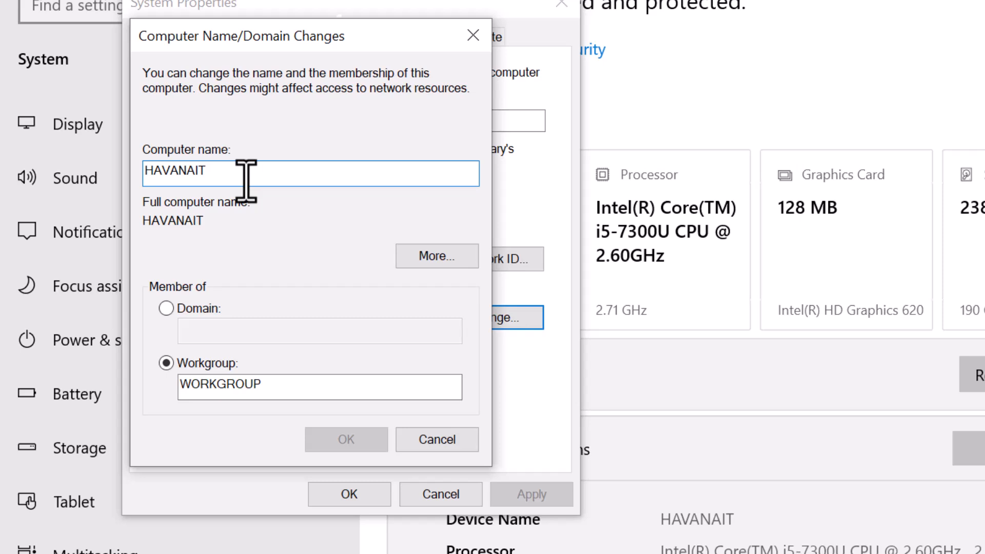
key(BackSpace)
key(BackSpace)
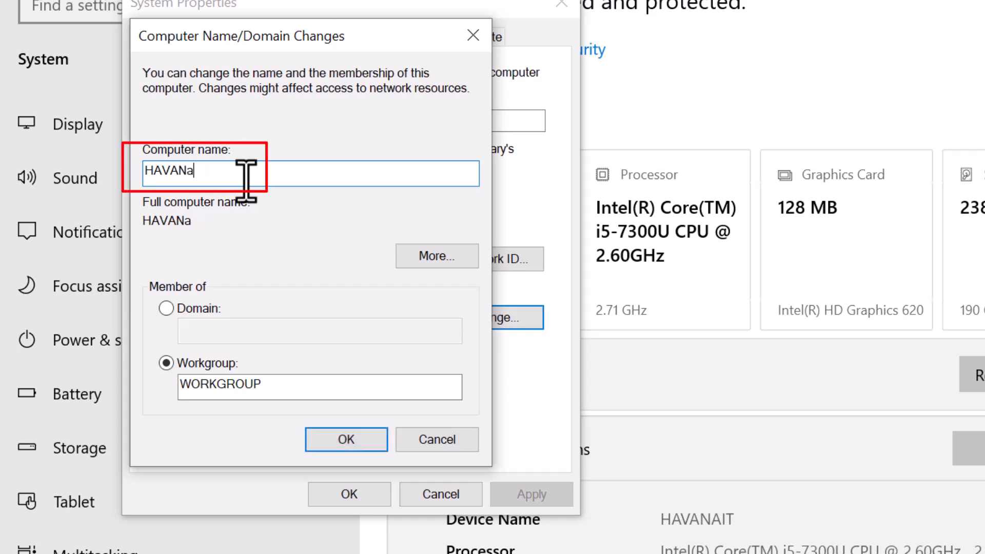
text(AIT)
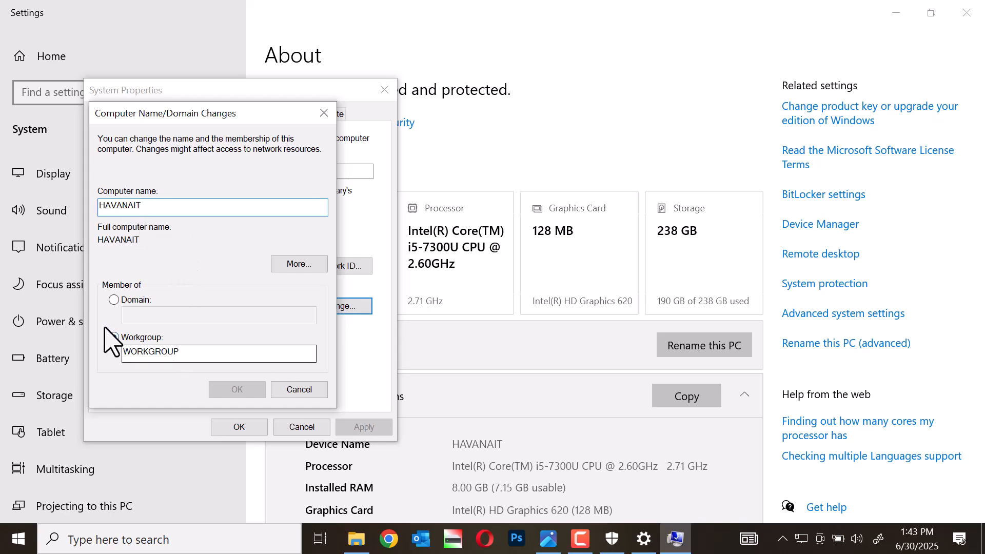
click(302, 395)
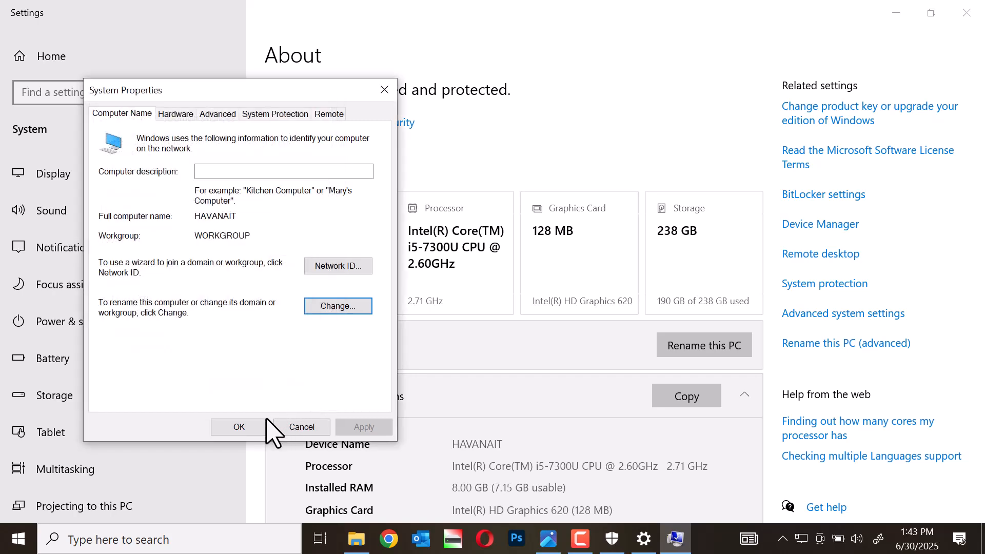
click(302, 428)
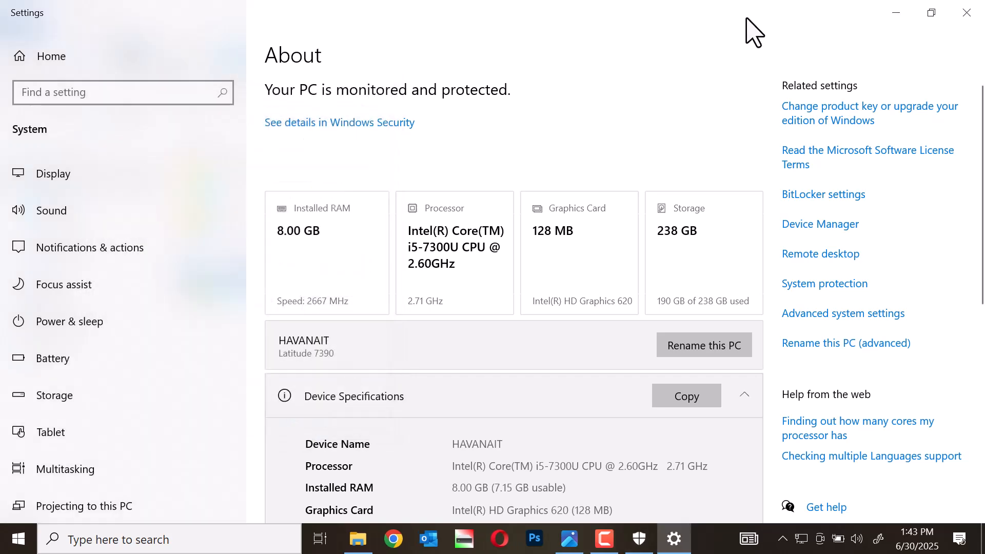
click(966, 14)
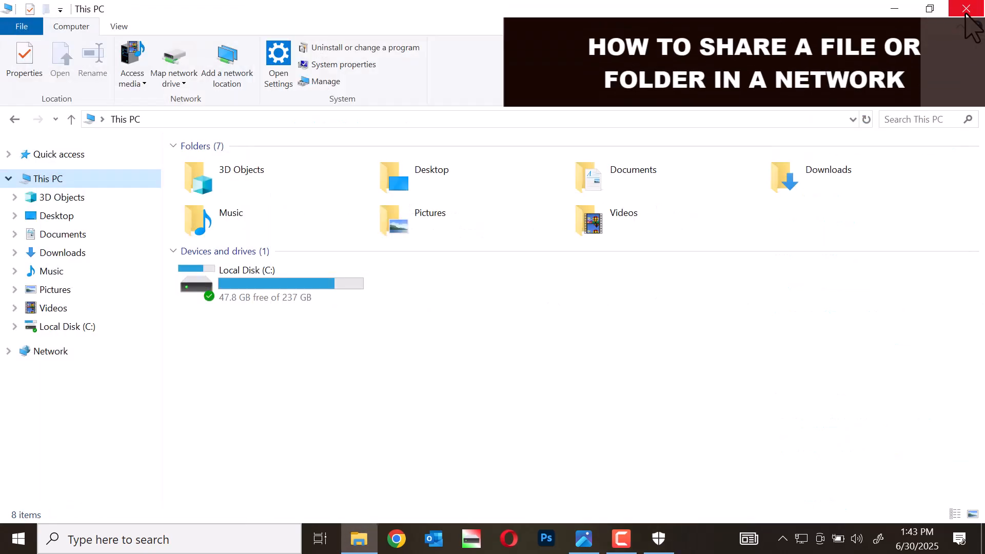
click(965, 14)
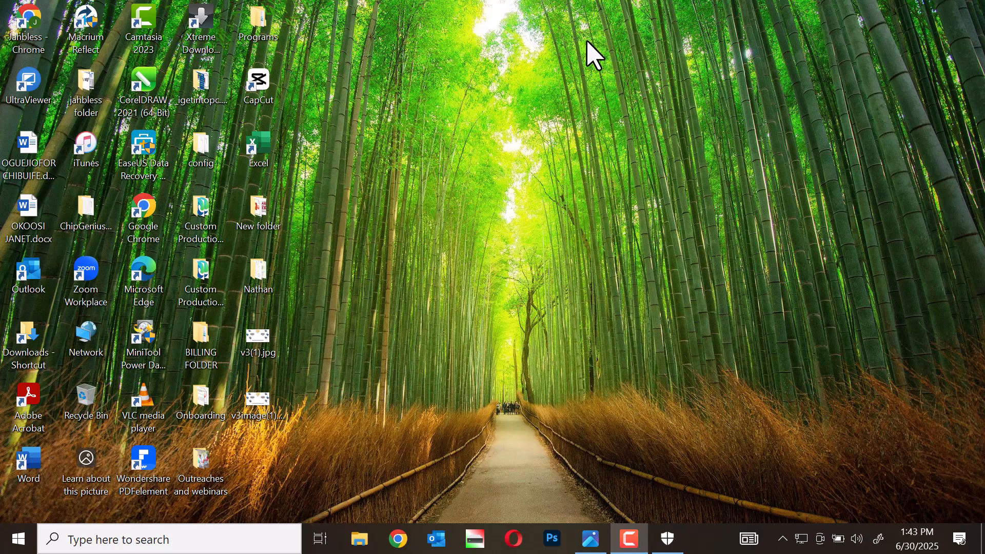
Step: Create a new folder on the desktop with the default name
right_click(387, 286)
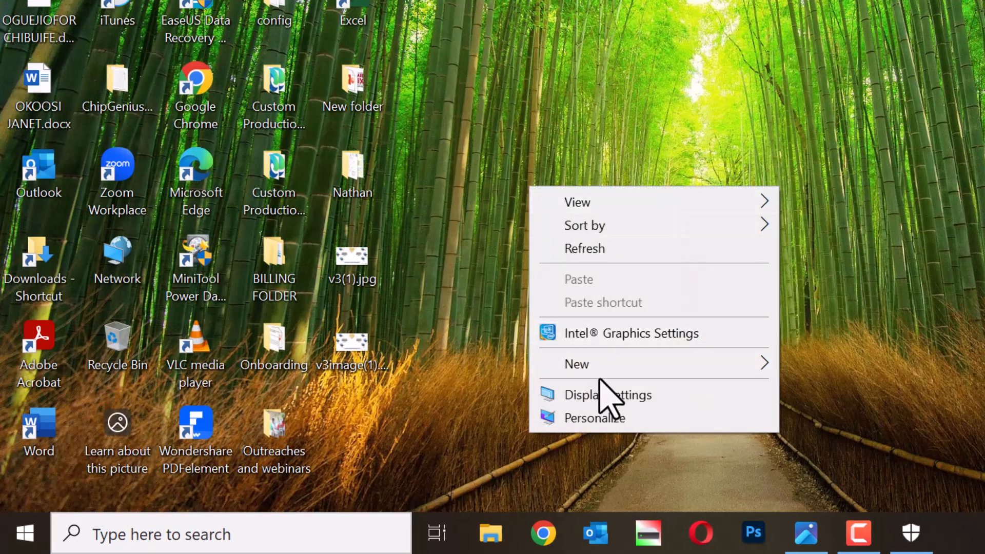
mouse_move(589, 368)
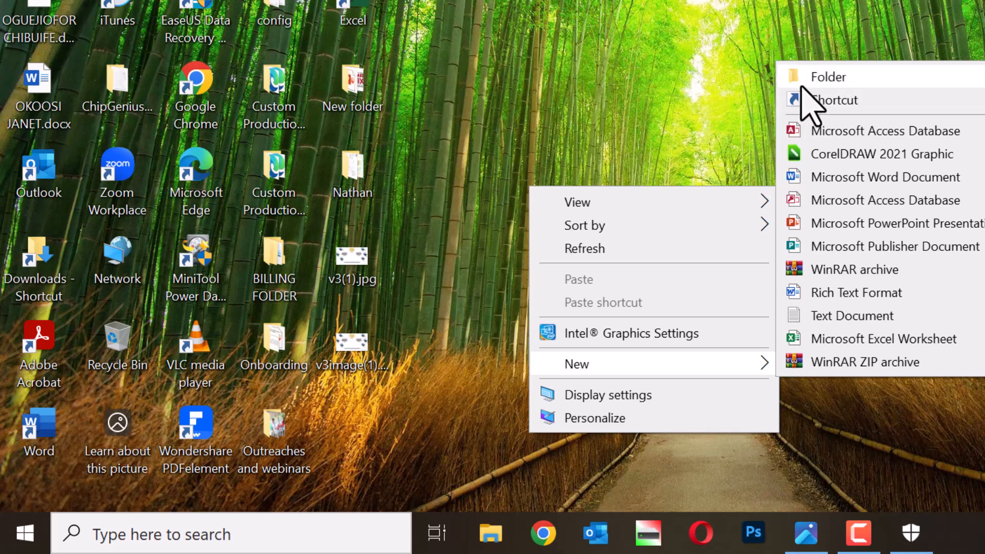
click(810, 84)
key(Return)
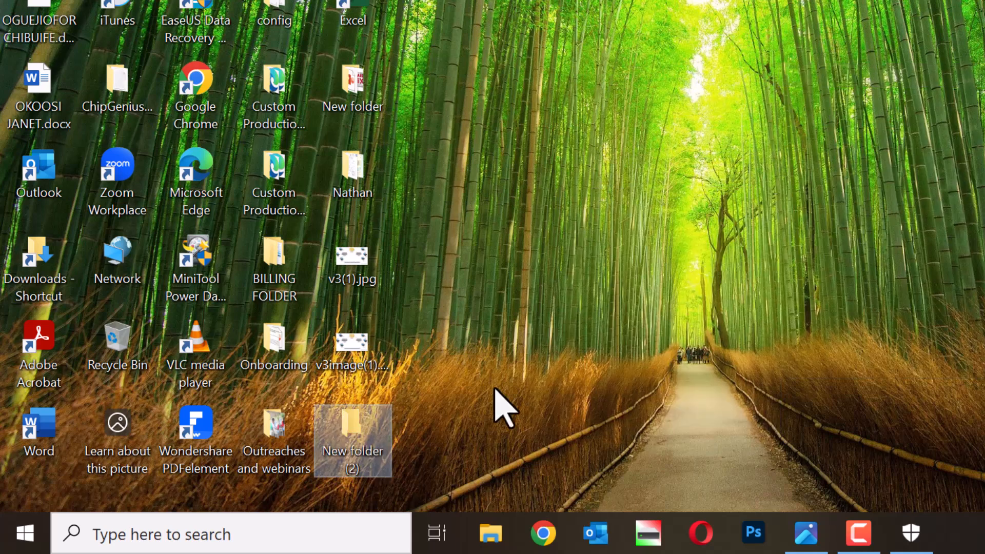
Step: Move the new desktop folder directly below the existing "New folder" and rename it JJJJJ
drag(353, 452, 600, 193)
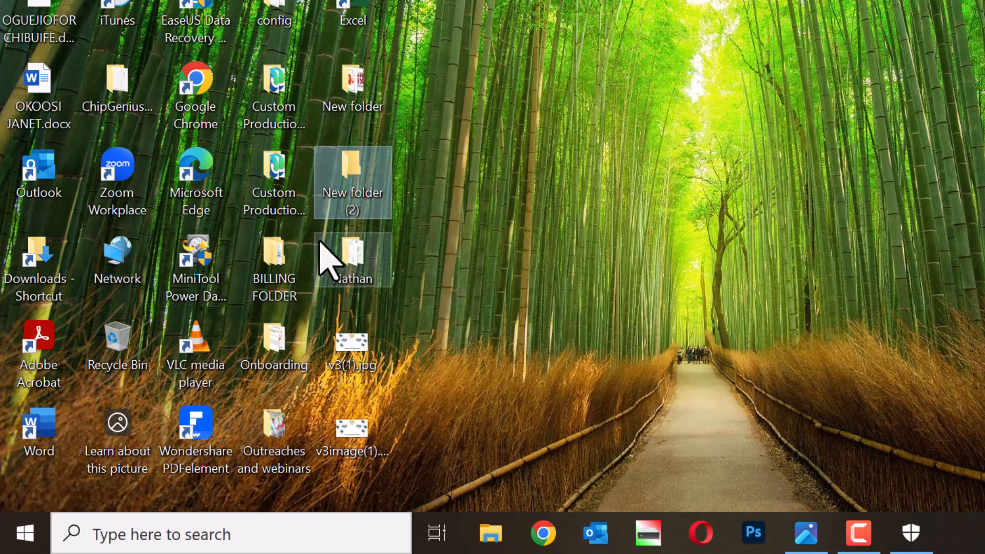
right_click(361, 194)
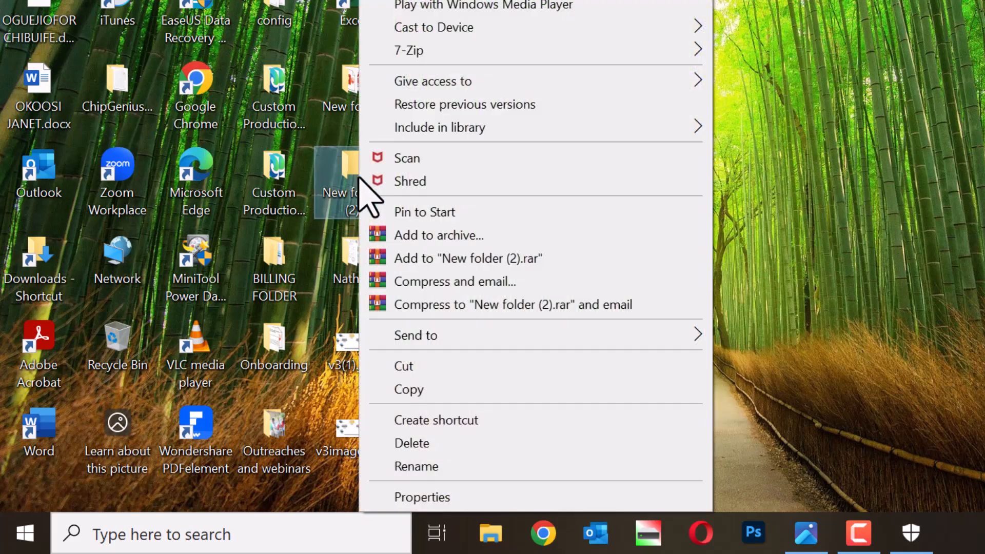
click(432, 466)
key(BackSpace)
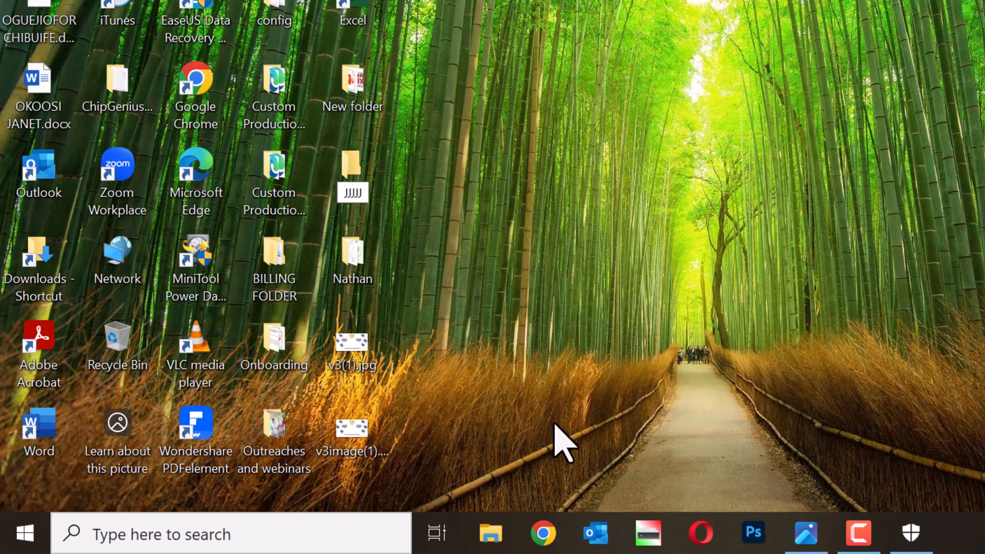
key(Return)
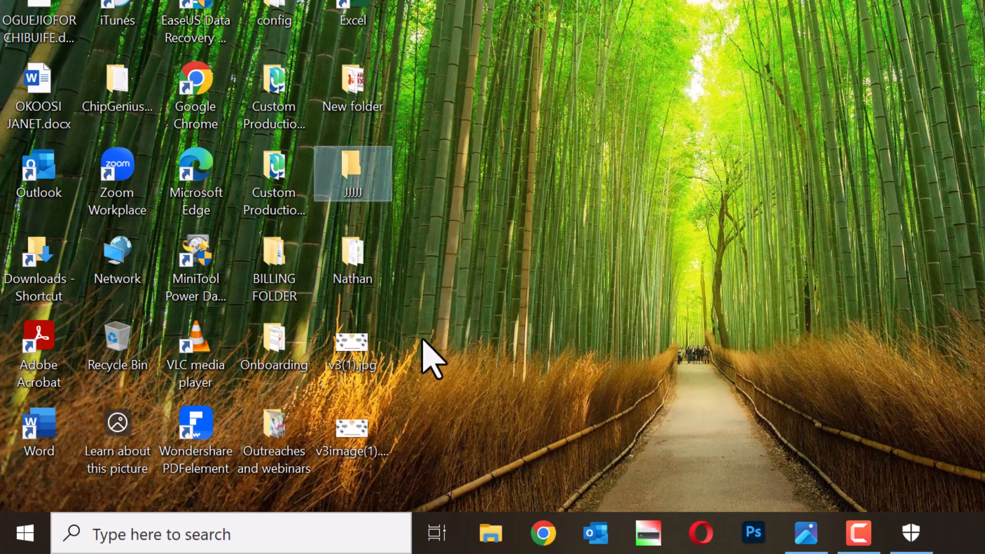
Step: Move v3(1).jpg from the desktop into the JJJJJ folder, check the folder's contents and close it
drag(359, 359, 358, 180)
double_click(359, 179)
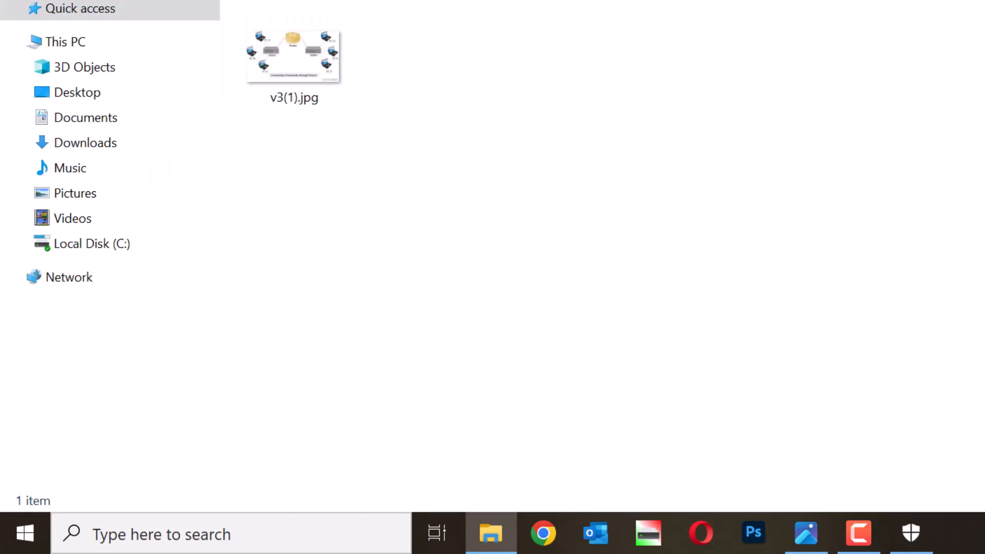
click(972, 0)
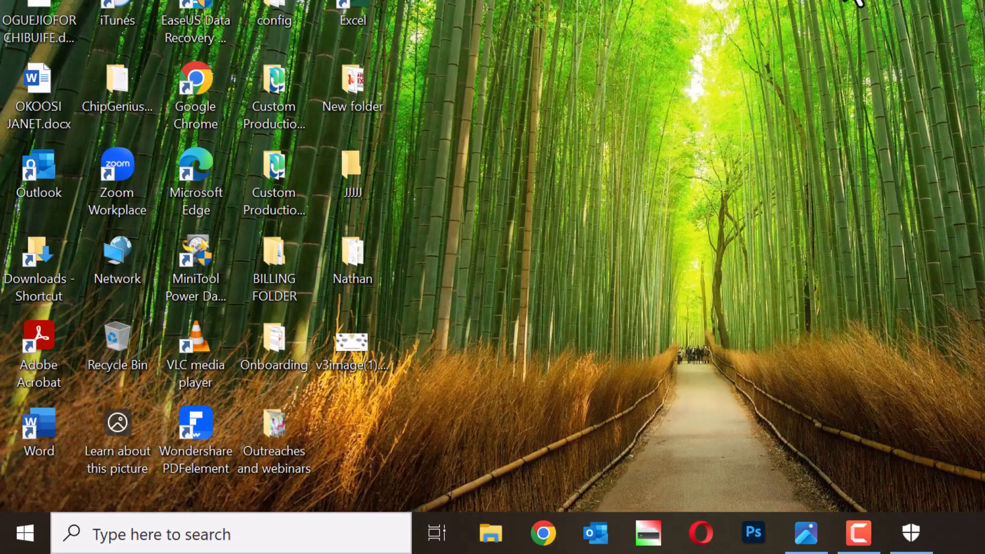
Step: Open the sharing properties of the JJJJJ desktop folder and add Everyone to the people it is shared with
right_click(353, 177)
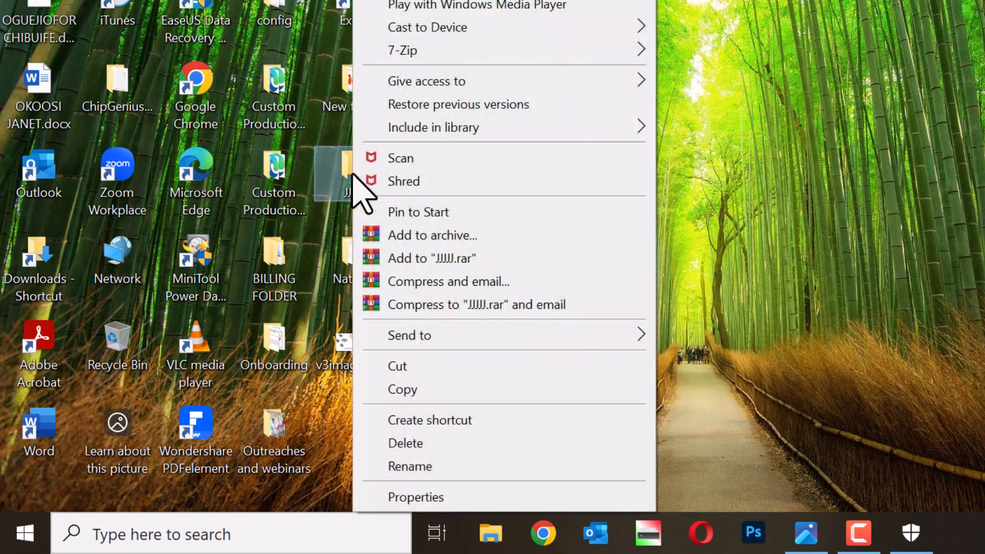
click(434, 497)
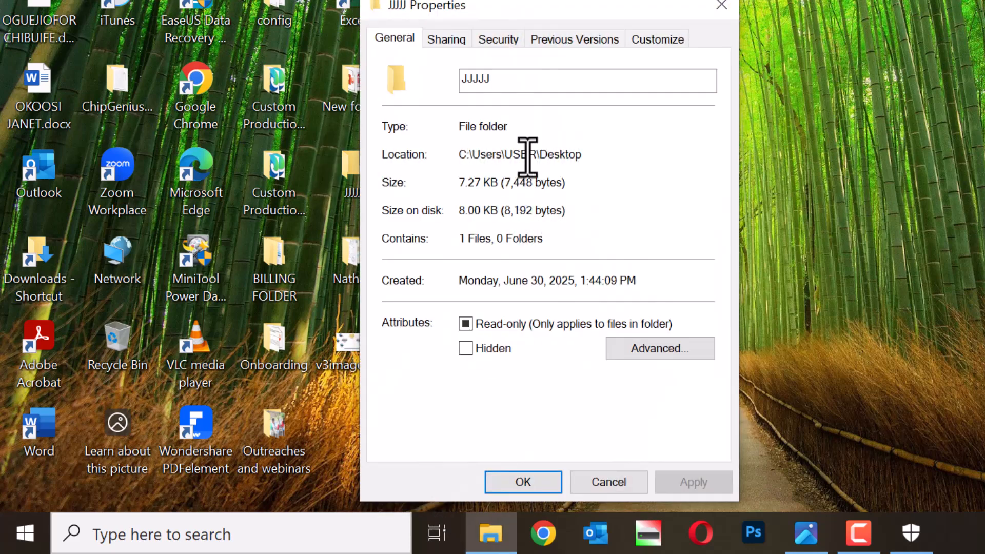
click(444, 41)
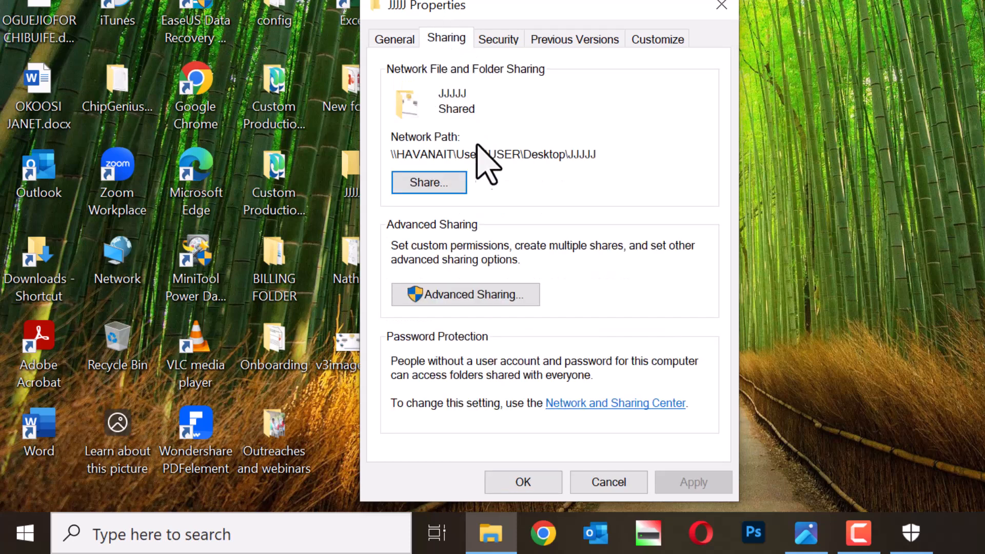
click(440, 189)
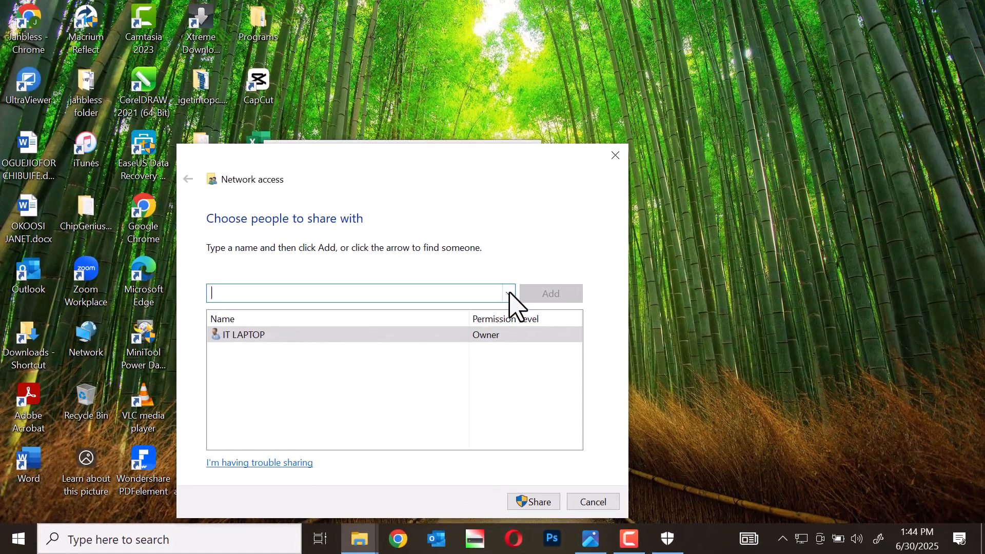
click(694, 199)
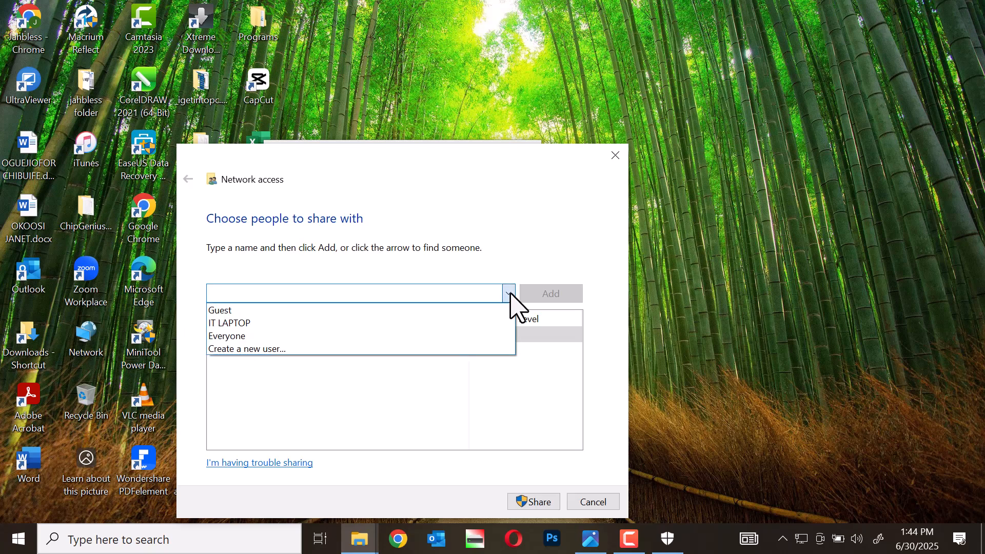
click(276, 336)
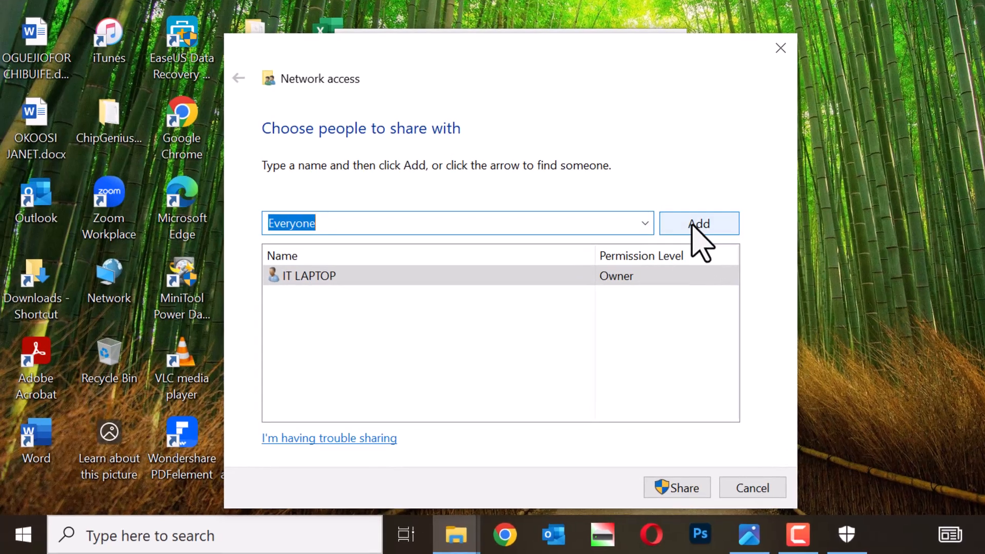
click(699, 226)
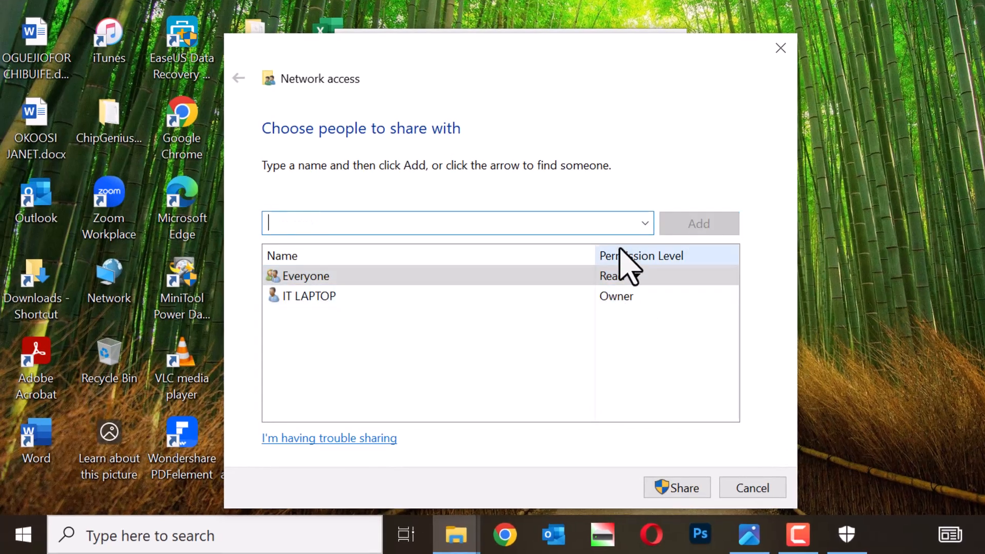
Step: Set the permission level for Everyone to Read/Write
click(794, 533)
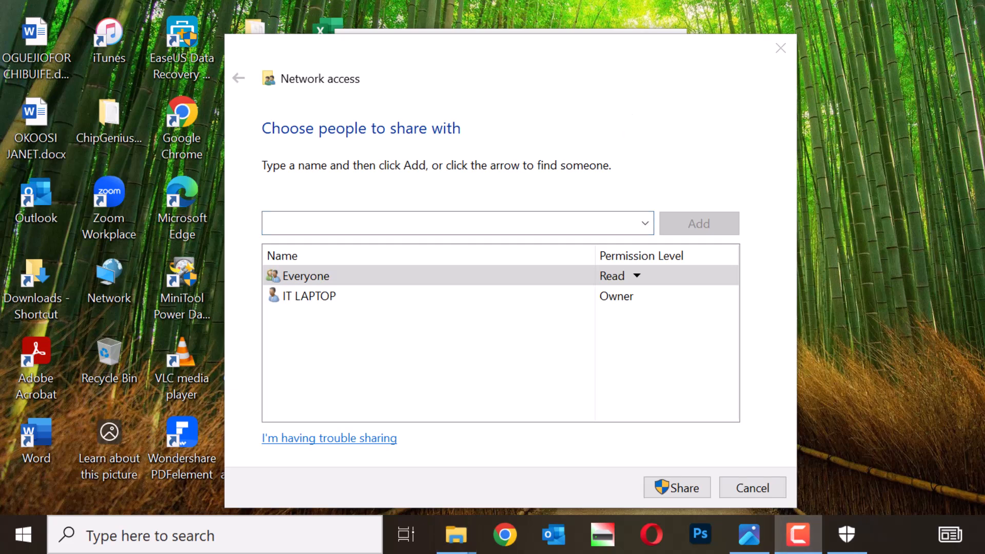
click(636, 276)
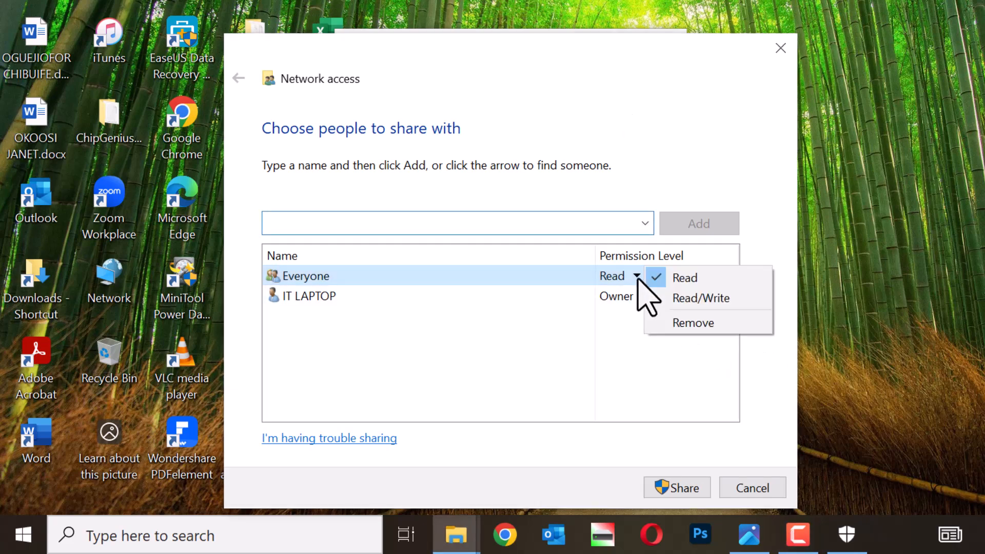
click(692, 299)
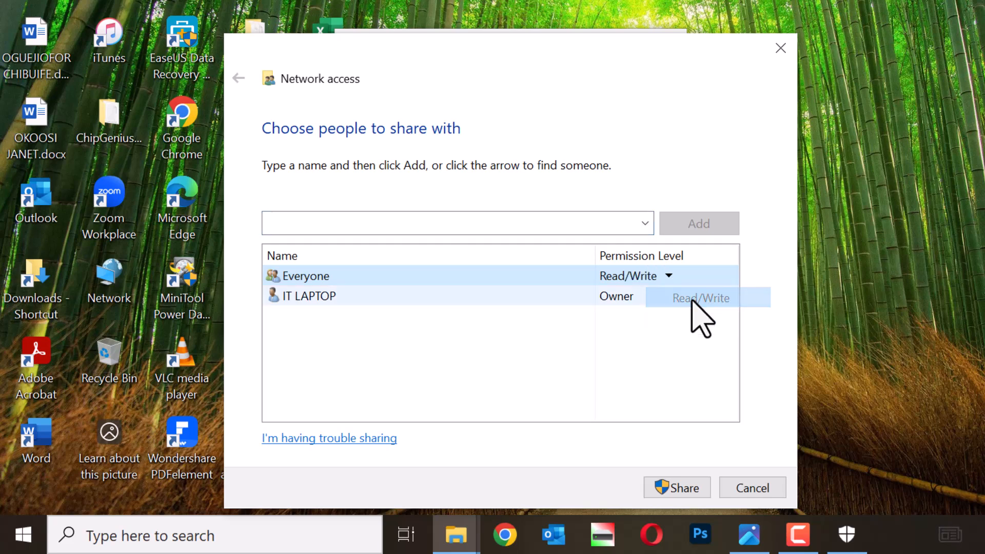
Step: Share the JJJJJ folder, choosing to make the connected network a private network, and finish the sharing wizard
click(695, 490)
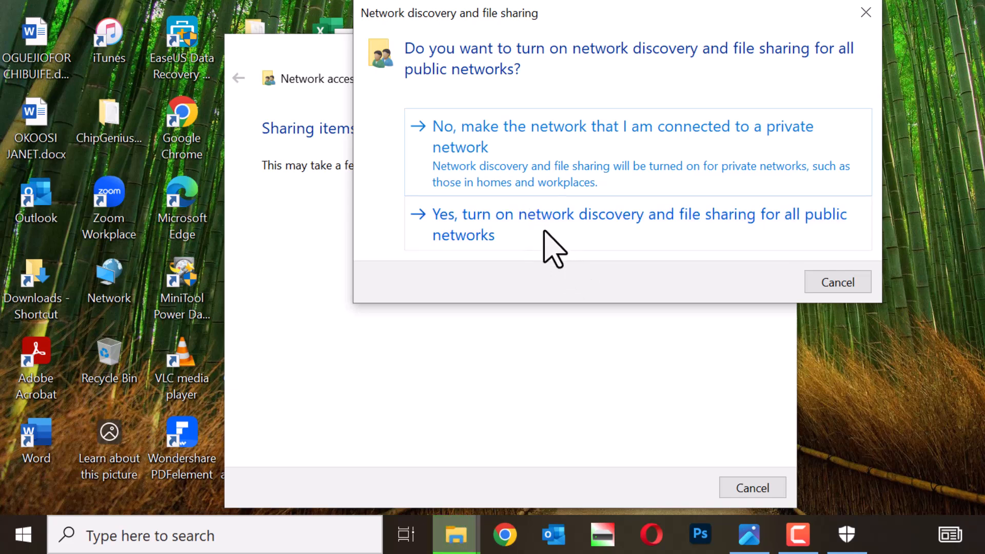
click(583, 138)
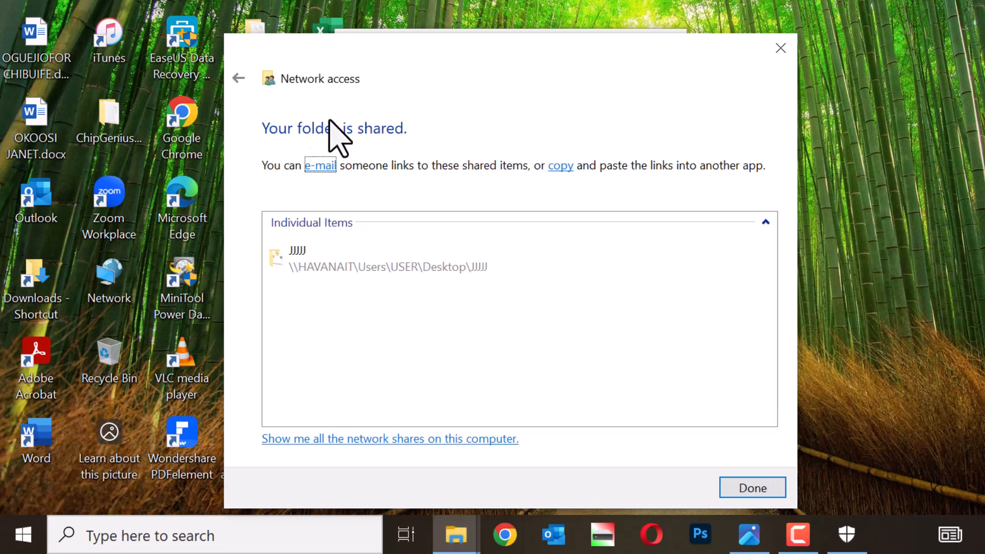
click(739, 486)
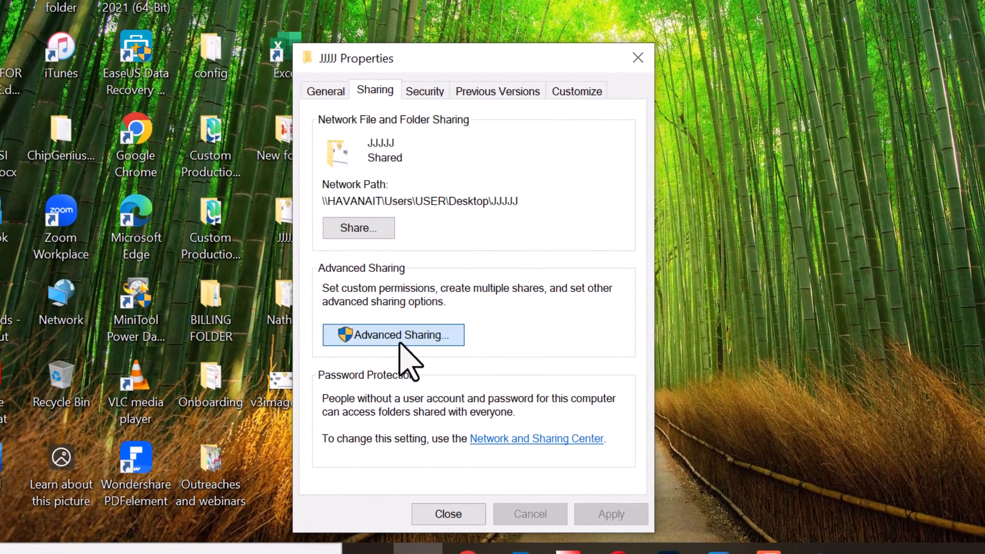
Step: Enable "Share this folder" in the advanced sharing settings of the JJJJJ folder
click(413, 331)
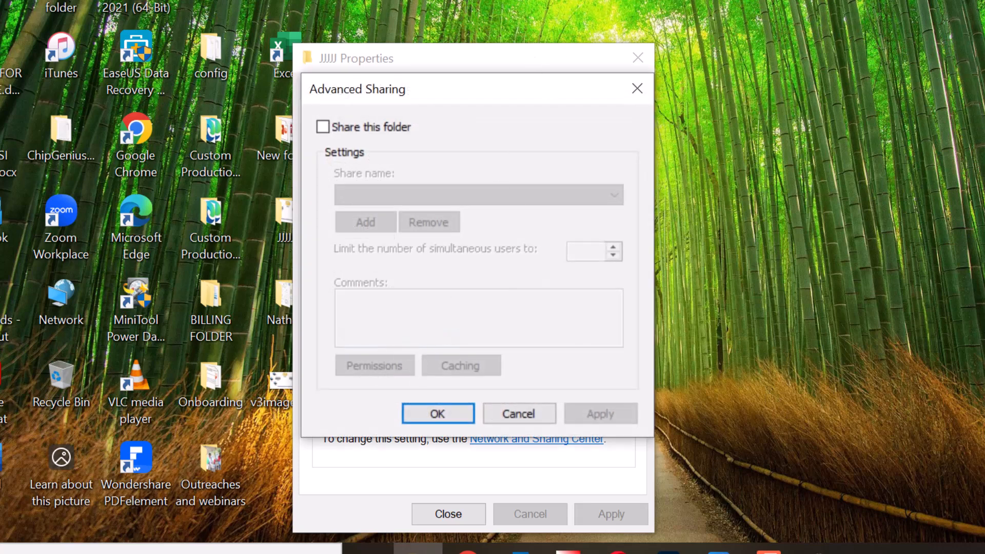
click(768, 550)
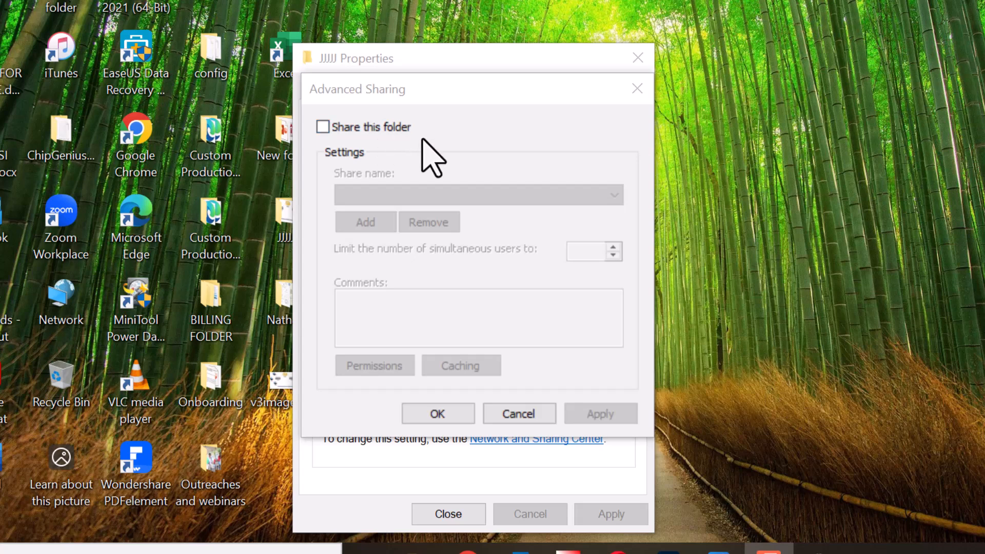
click(322, 132)
click(323, 132)
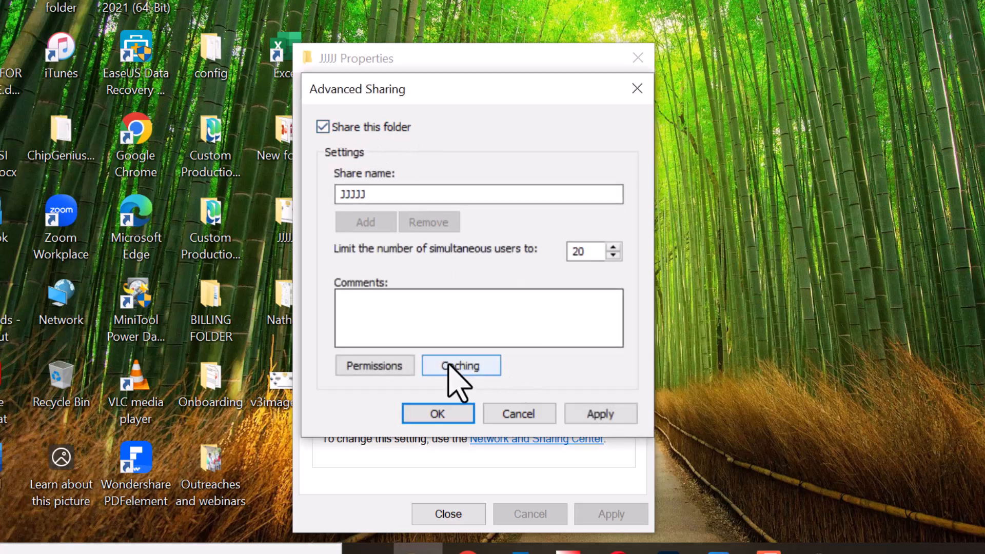
Step: Allow Full Control, Change and Read for Everyone in the JJJJJ share permissions and confirm
click(382, 367)
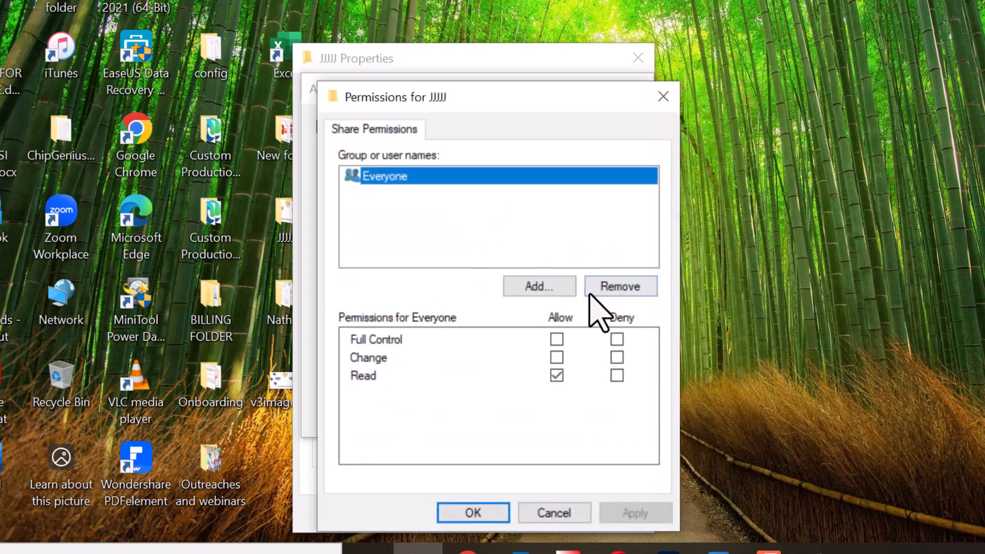
click(560, 288)
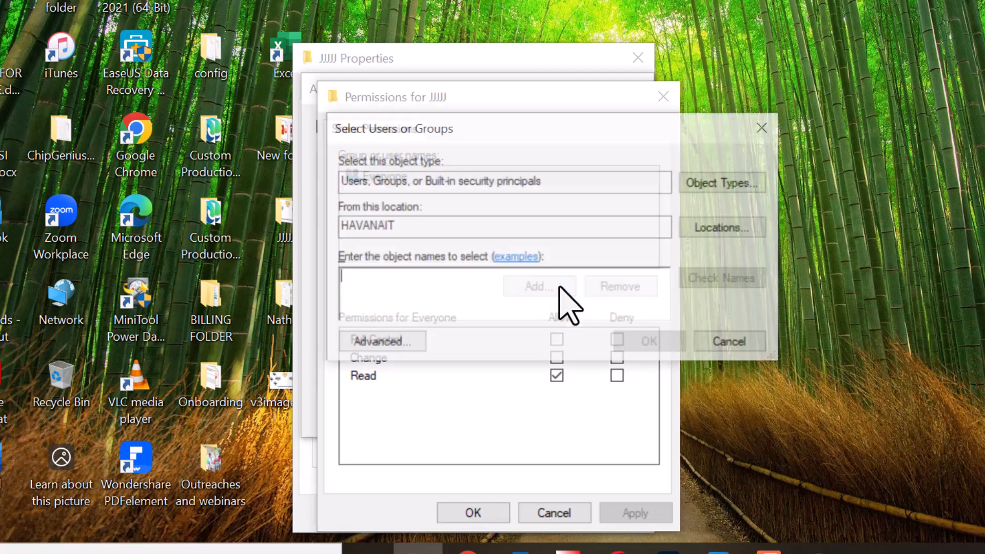
click(733, 343)
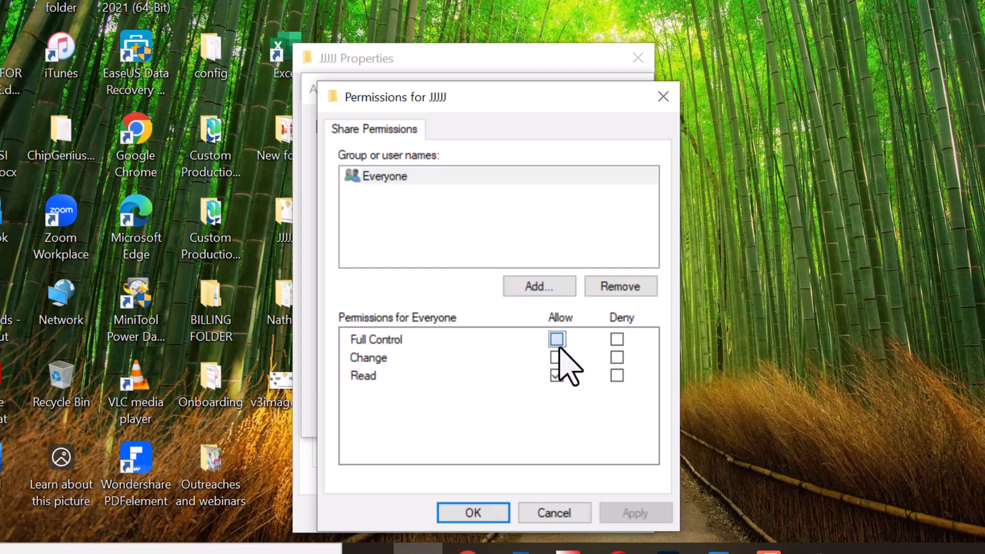
click(557, 357)
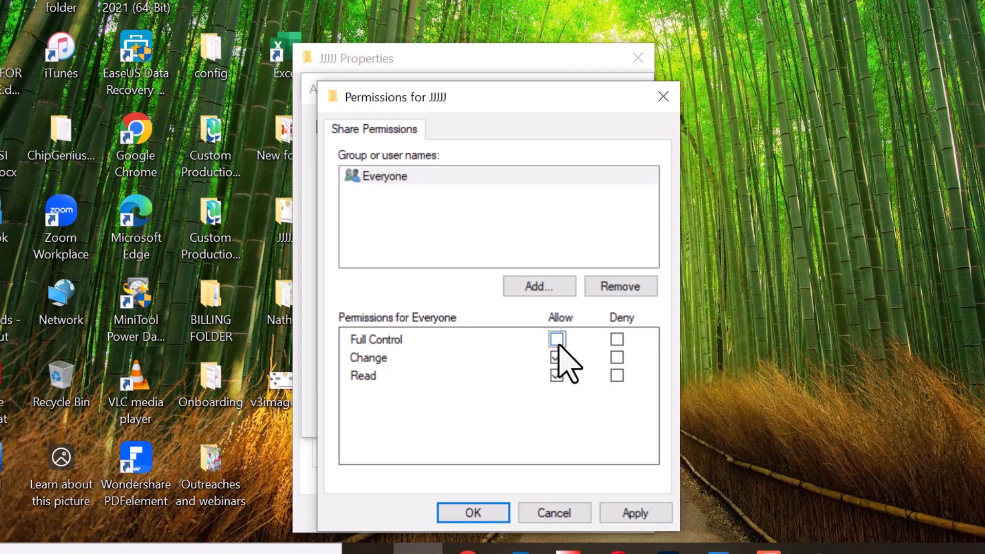
click(636, 514)
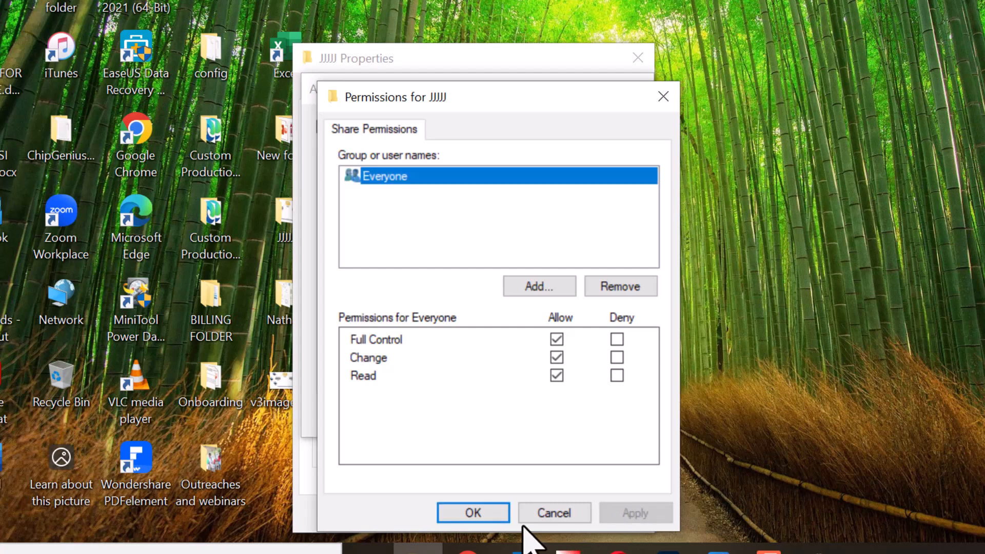
click(487, 515)
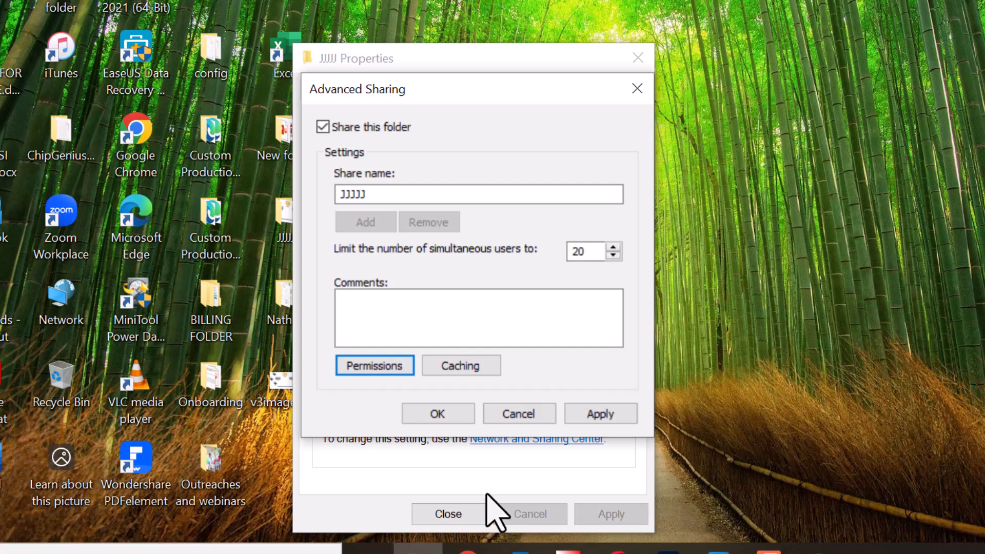
Step: Apply the advanced sharing settings and close the JJJJJ folder's properties
click(596, 415)
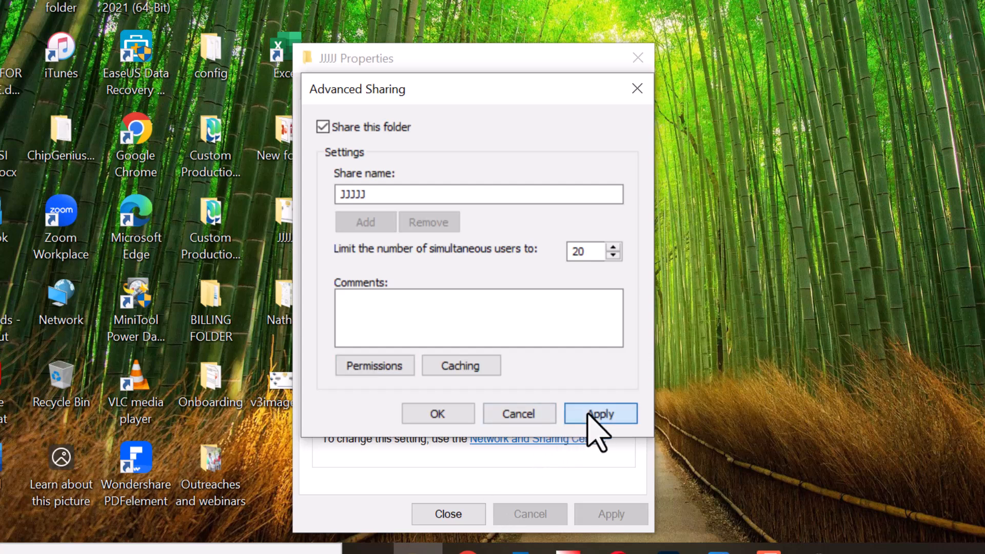
click(444, 414)
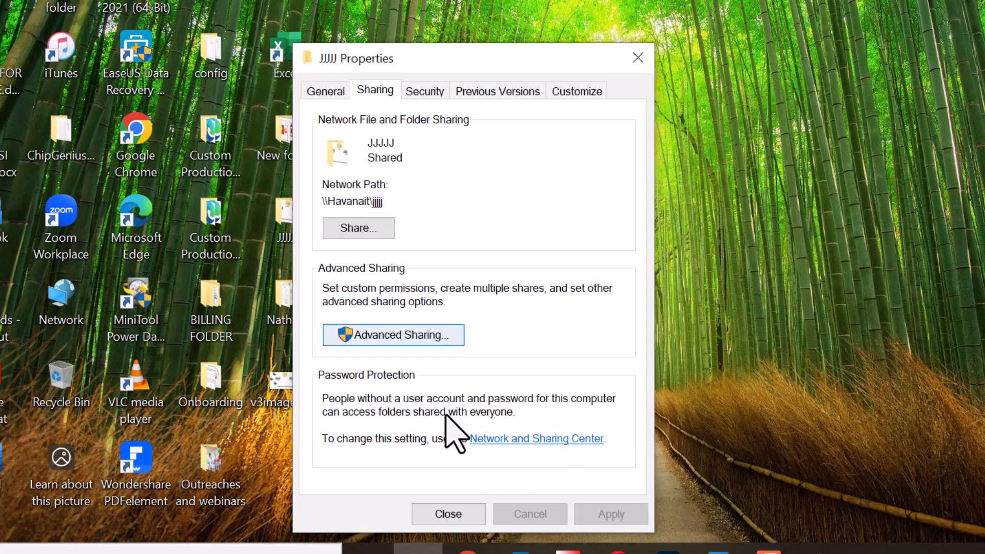
click(466, 521)
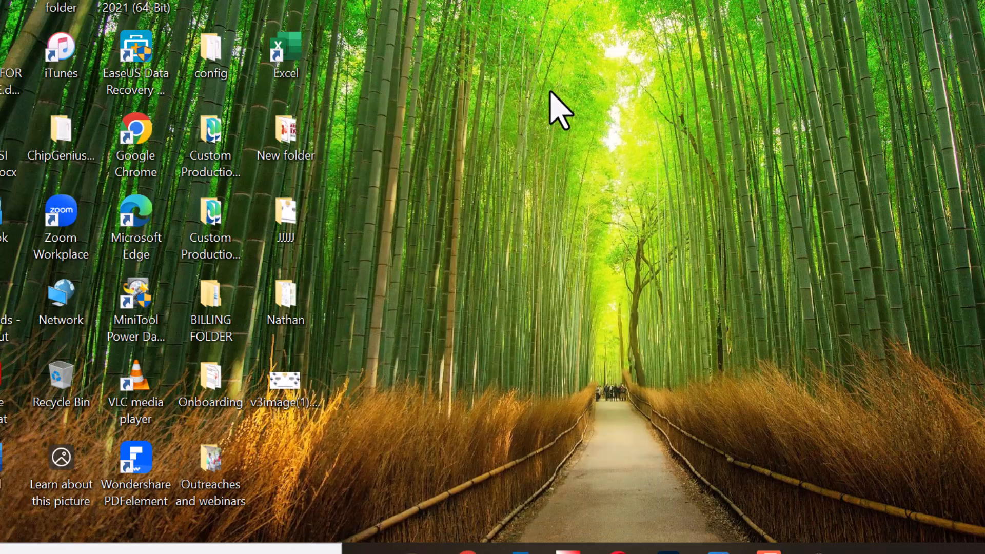